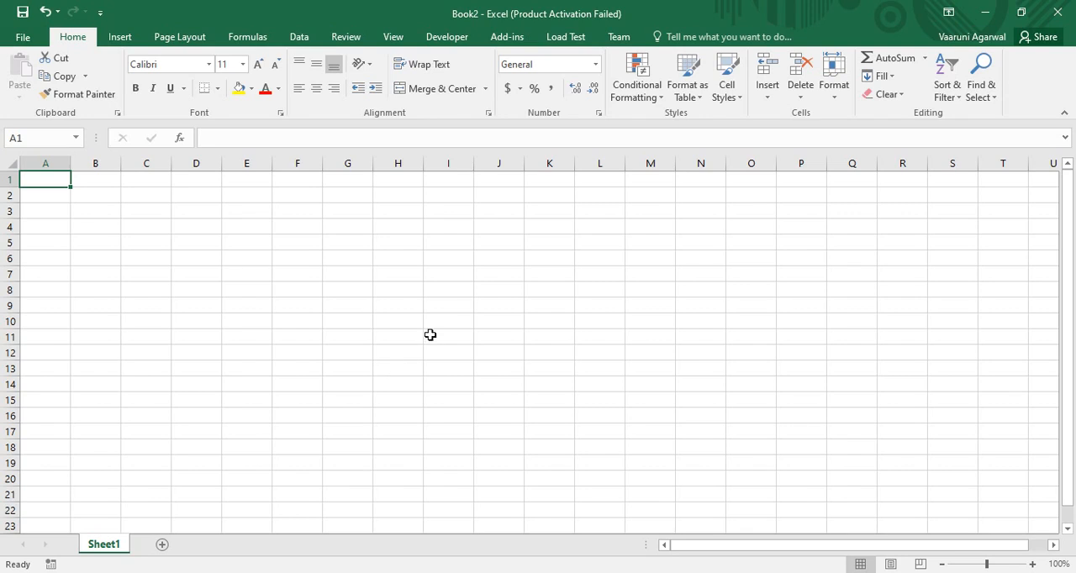
- Enter the text Link in cell J7
{"action": "left_click", "coordinate": [499, 277]}
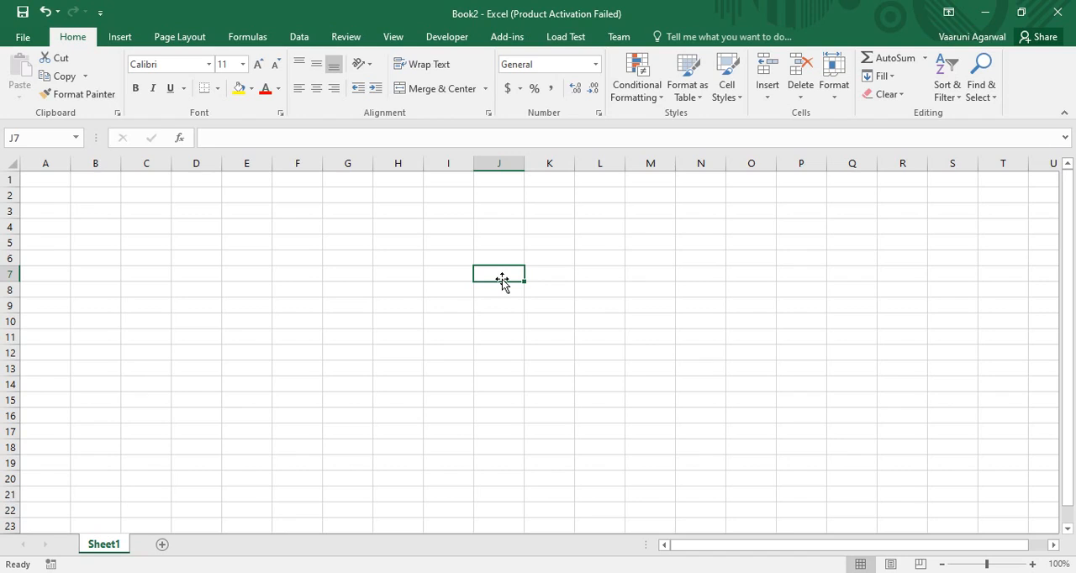
{"action": "type", "text": "Link"}
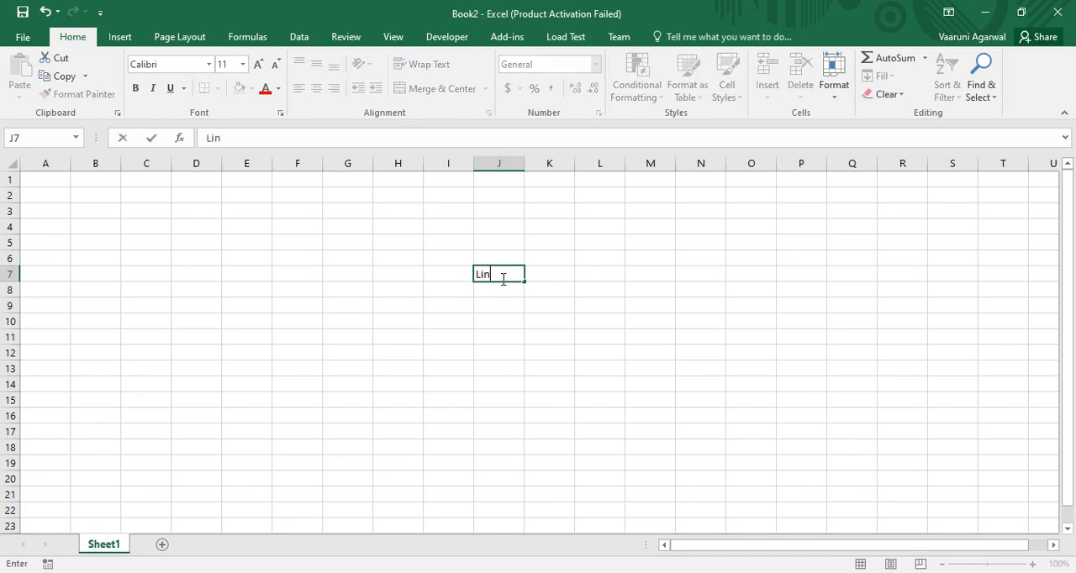
{"action": "left_click", "coordinate": [500, 300]}
{"action": "left_click", "coordinate": [489, 277]}
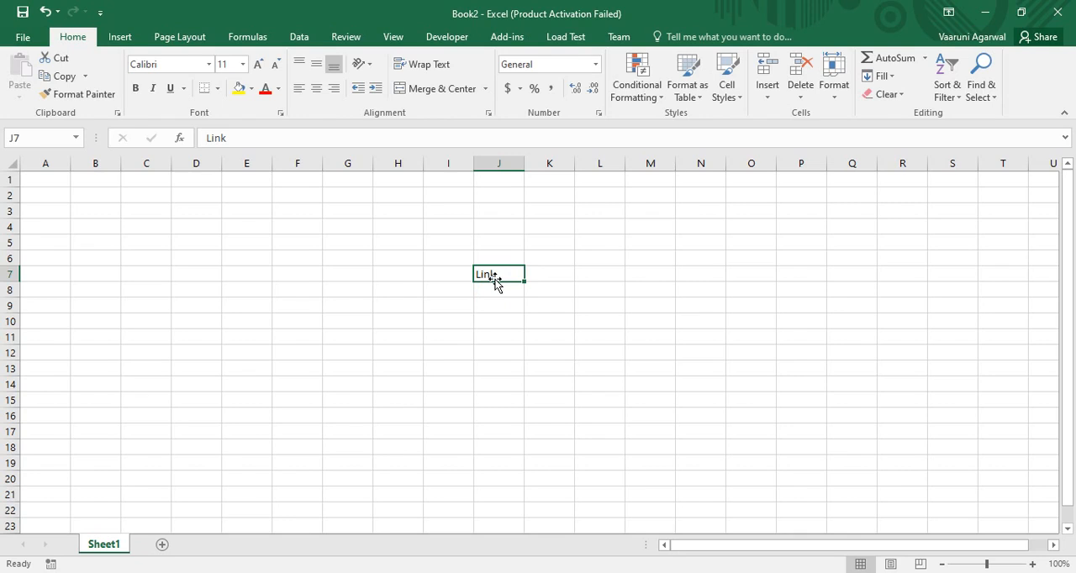
- Hyperlink cell J7 to the file 43 Customizing Pivot Tables Part1 in D:\Data\Internship\ProgrammingKnowledge\Excel
{"action": "left_click", "coordinate": [120, 40]}
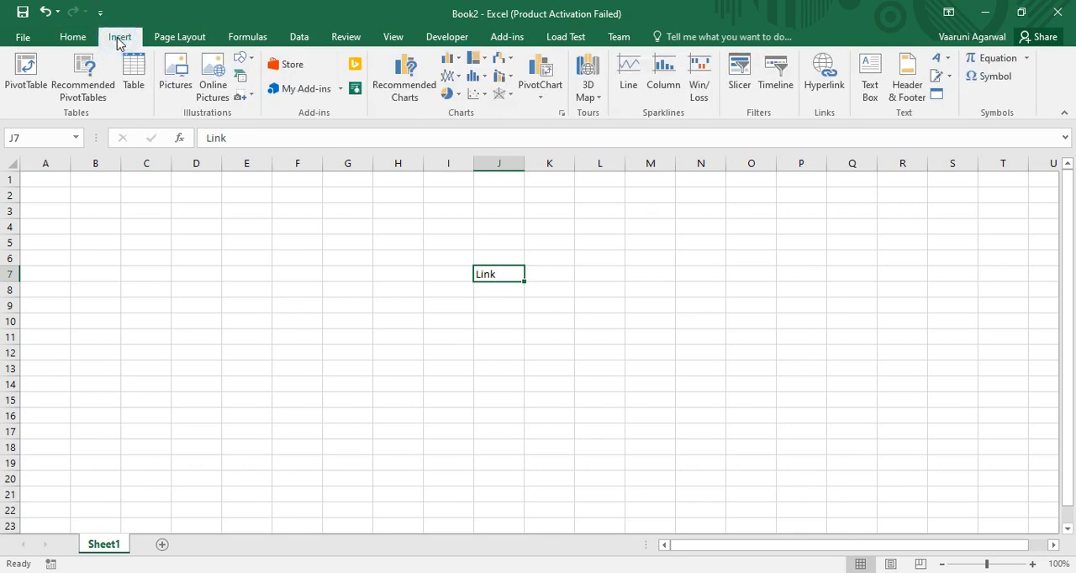
{"action": "left_click", "coordinate": [828, 87]}
{"action": "left_click_drag", "start_coordinate": [535, 163], "coordinate": [875, 186]}
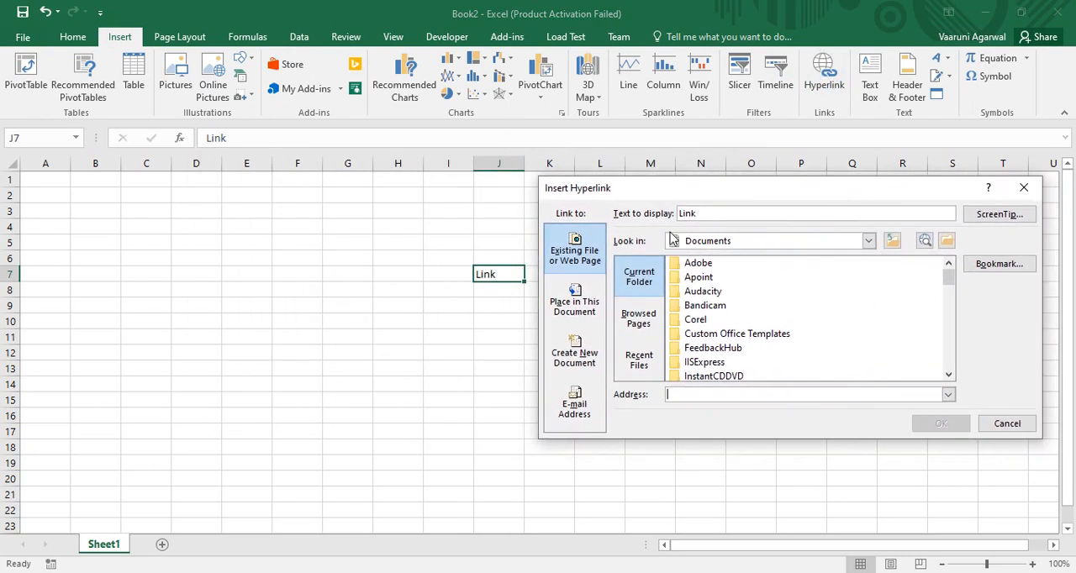
{"action": "left_click", "coordinate": [869, 241]}
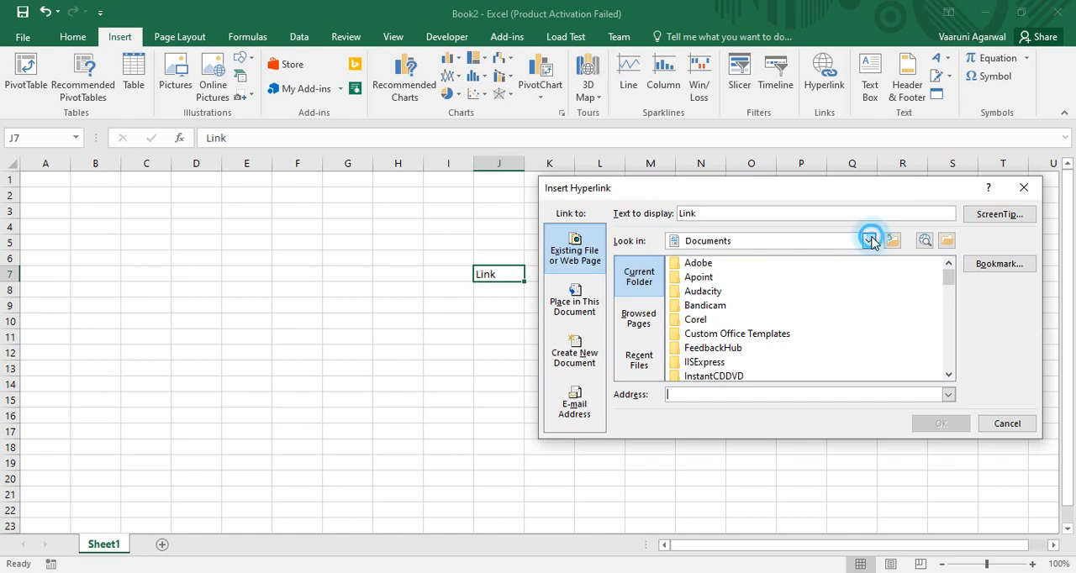
{"action": "left_click_drag", "start_coordinate": [869, 294], "coordinate": [870, 327]}
{"action": "left_click", "coordinate": [718, 269]}
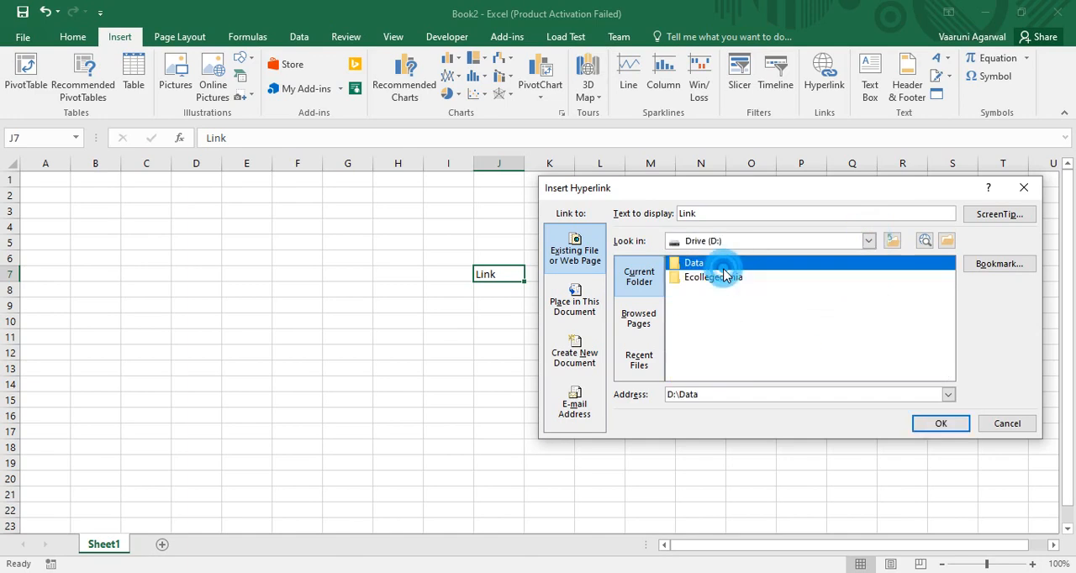
{"action": "double_click", "coordinate": [707, 263]}
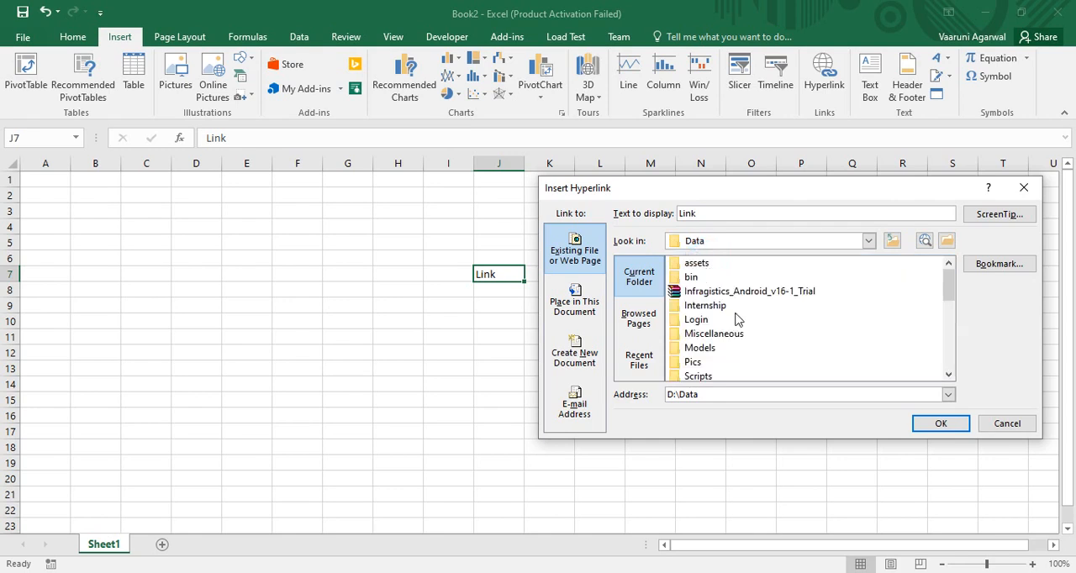
{"action": "double_click", "coordinate": [723, 307]}
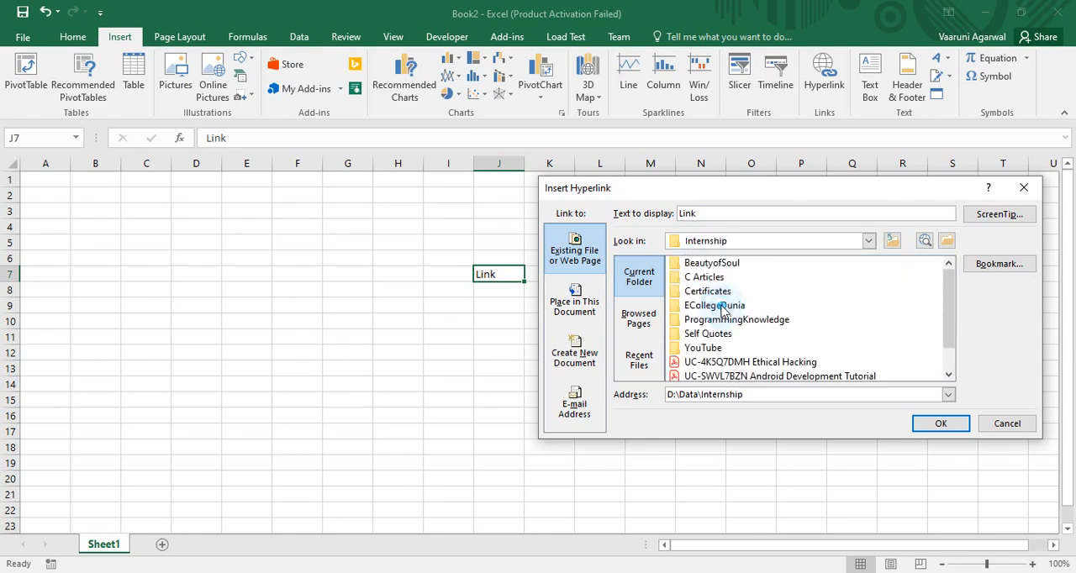
{"action": "double_click", "coordinate": [749, 323]}
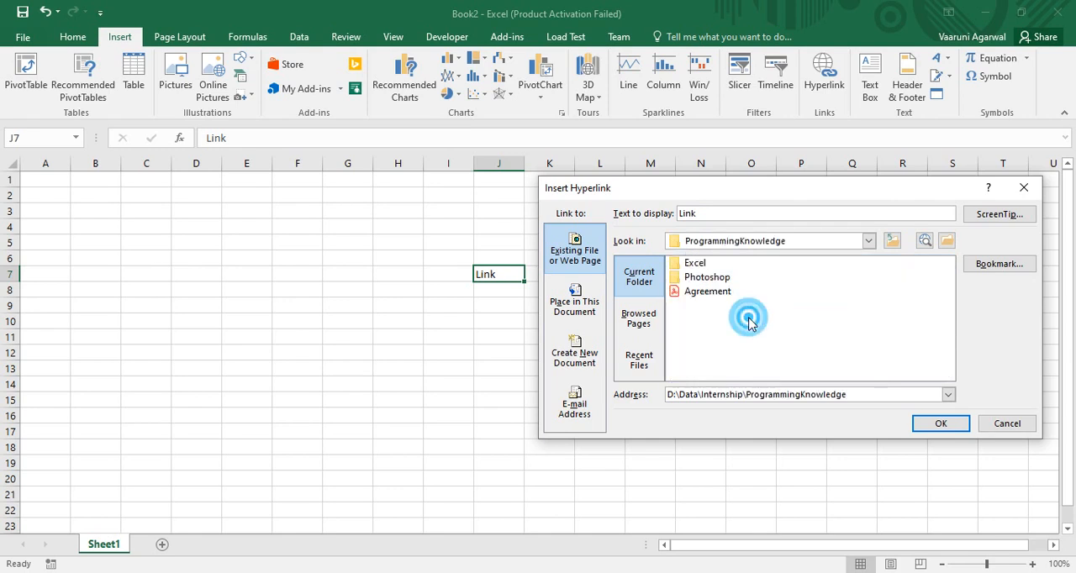
{"action": "left_click", "coordinate": [695, 265]}
{"action": "double_click", "coordinate": [694, 266]}
{"action": "left_click_drag", "start_coordinate": [949, 275], "coordinate": [949, 309]}
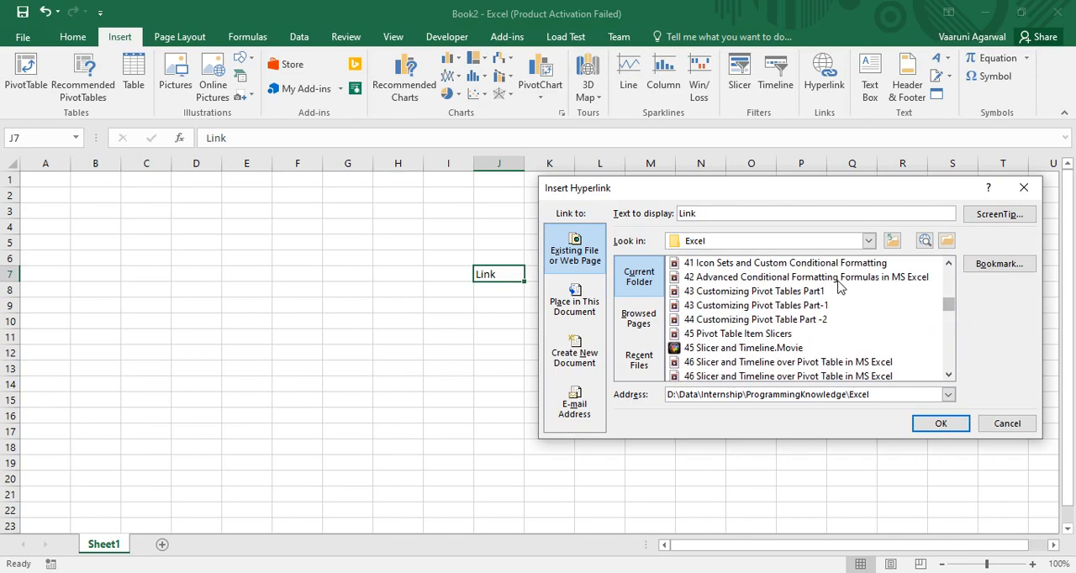
{"action": "left_click", "coordinate": [758, 292]}
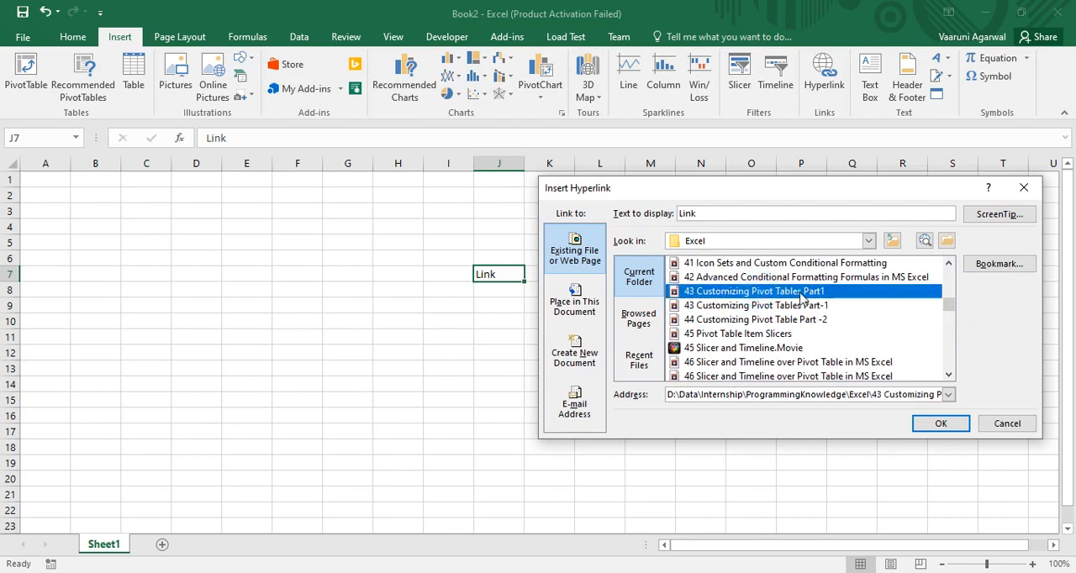
{"action": "left_click", "coordinate": [941, 423]}
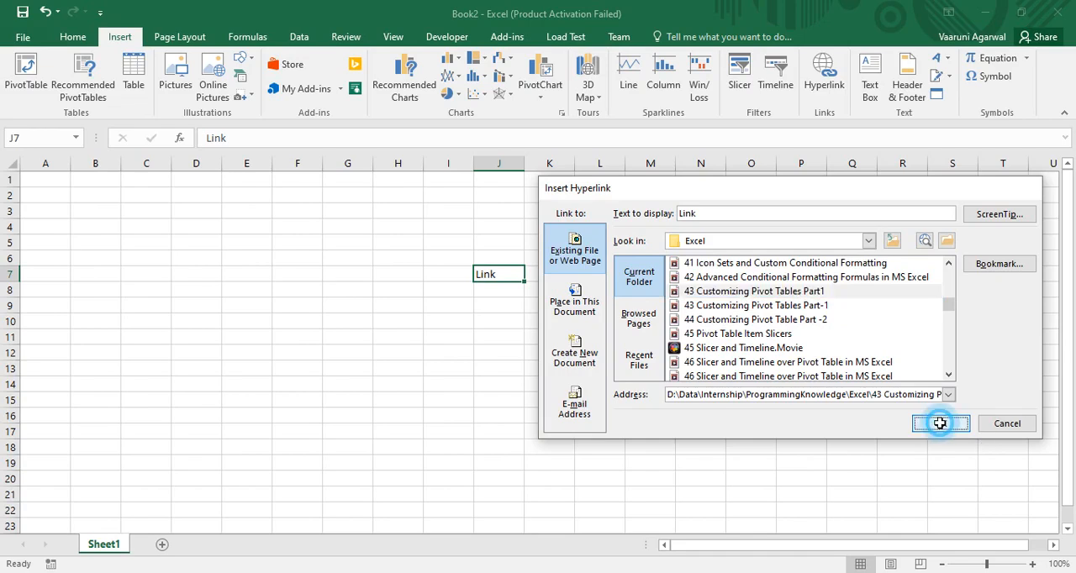
- Follow the hyperlink in J7 to open the linked file, close it, and select cell O12
{"action": "left_click", "coordinate": [572, 290]}
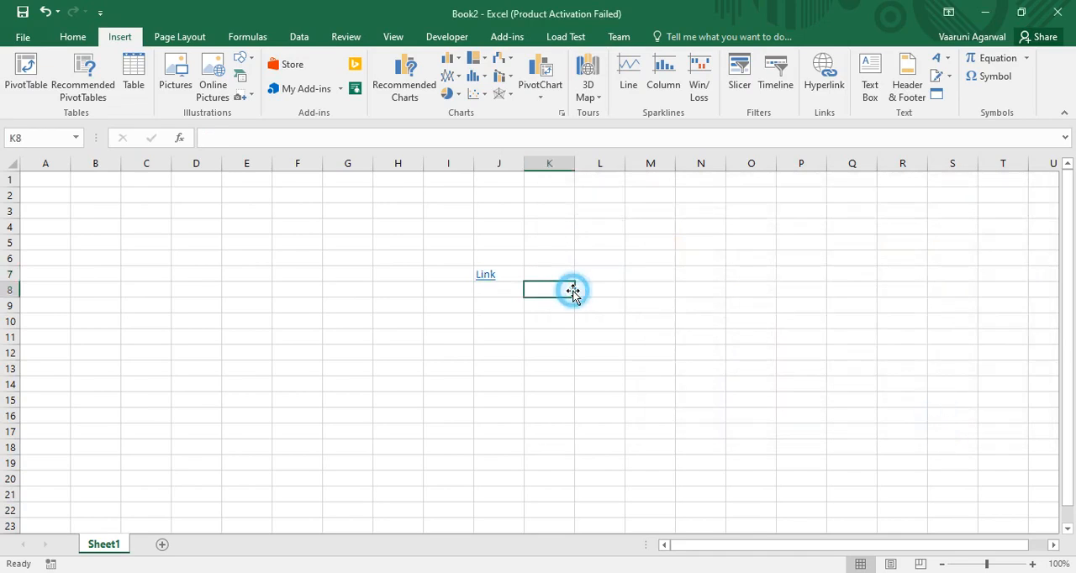
{"action": "left_click", "coordinate": [484, 282]}
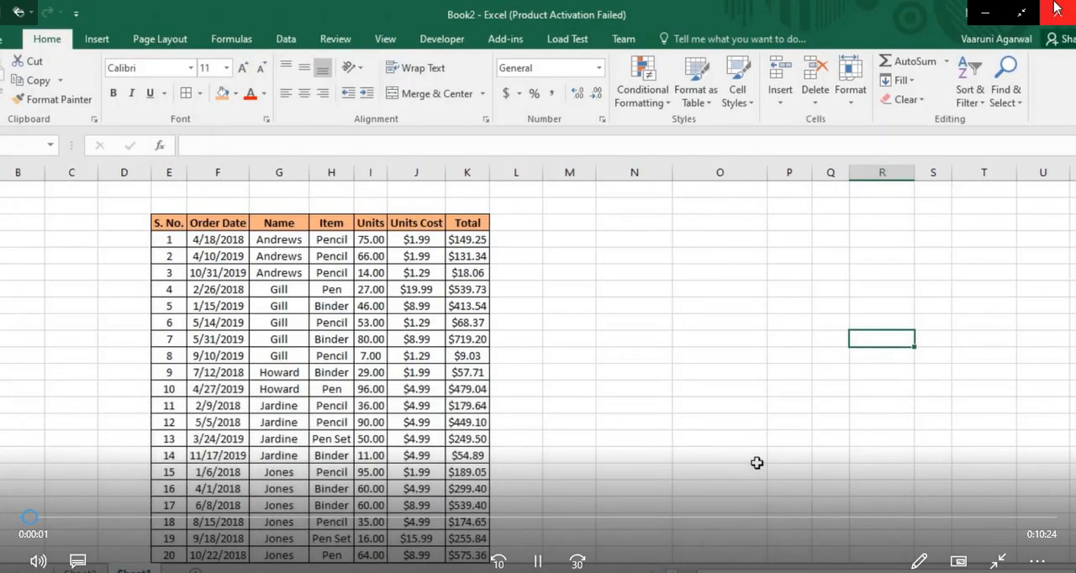
{"action": "left_click", "coordinate": [1058, 7]}
{"action": "left_click", "coordinate": [728, 351]}
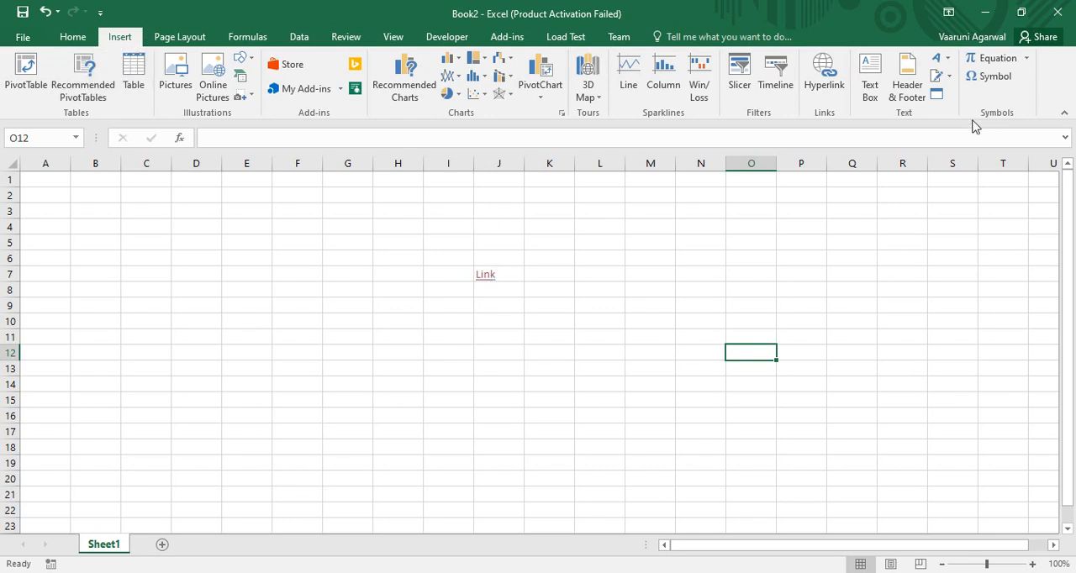
{"action": "left_click", "coordinate": [936, 97]}
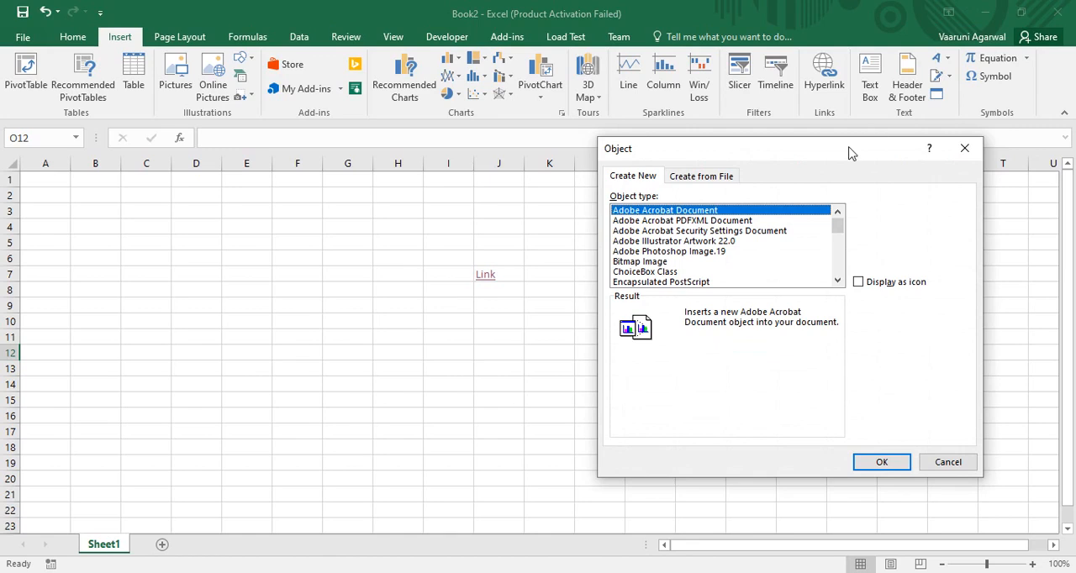
{"action": "left_click_drag", "start_coordinate": [847, 152], "coordinate": [669, 173]}
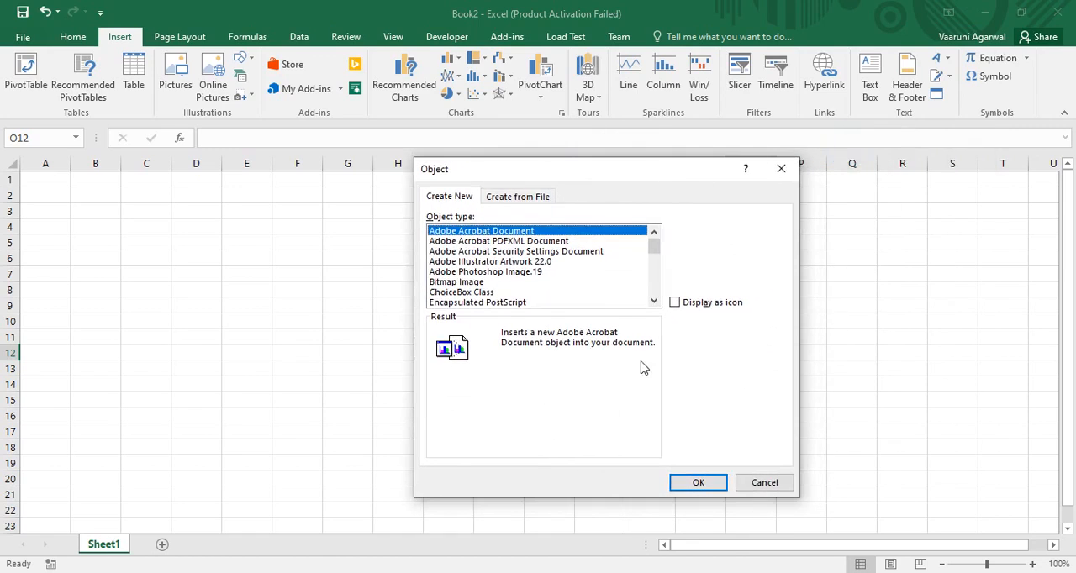
{"action": "left_click", "coordinate": [781, 169]}
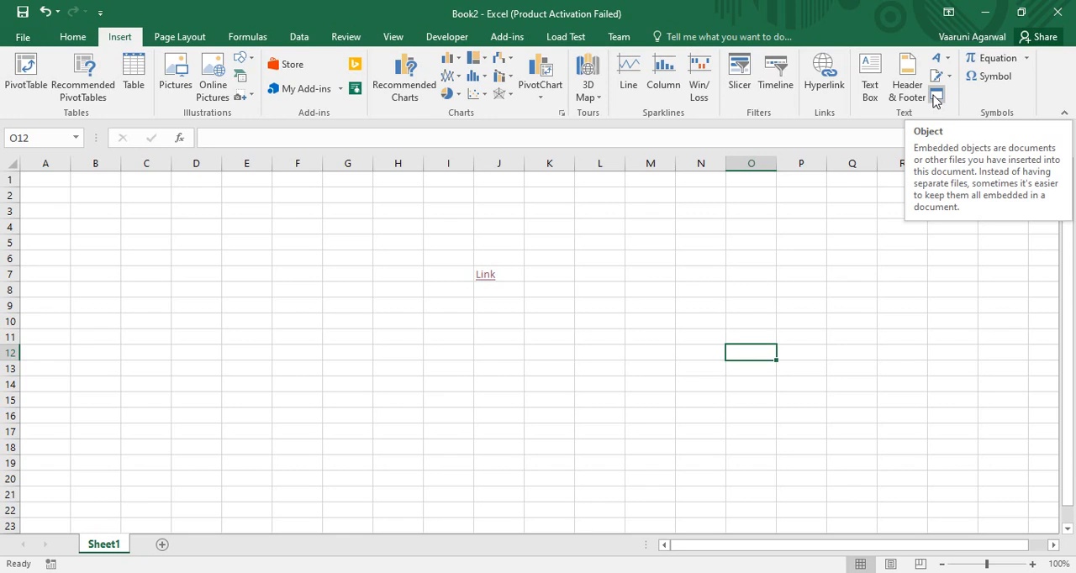
- Insert the PDF 2-digital-marketing-glossary from Desktop\Digital Marketing Resource as an object created from file, with Link to file enabled
{"action": "left_click", "coordinate": [935, 97]}
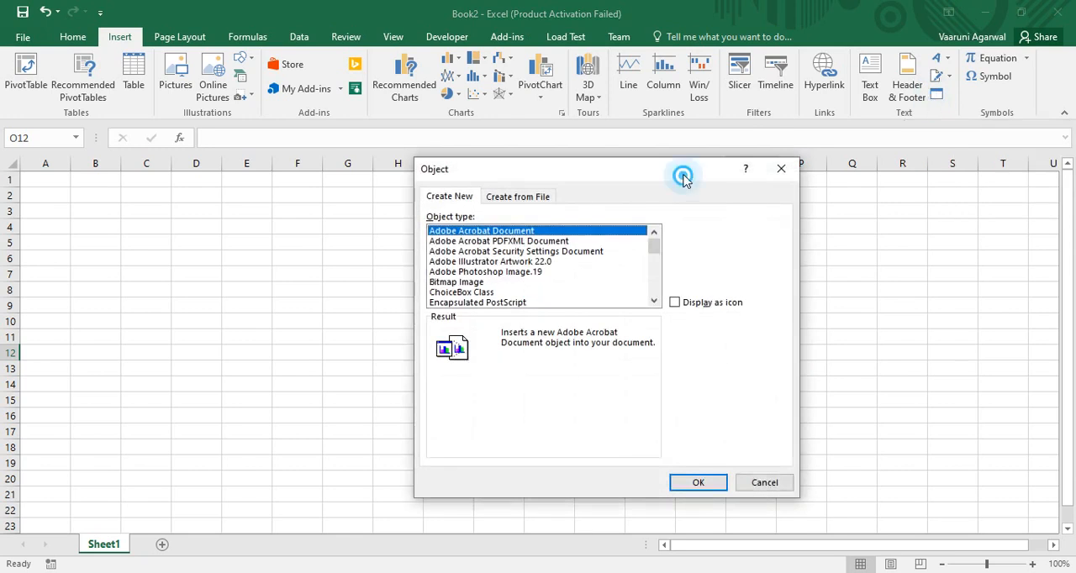
{"action": "left_click_drag", "start_coordinate": [682, 176], "coordinate": [425, 195]}
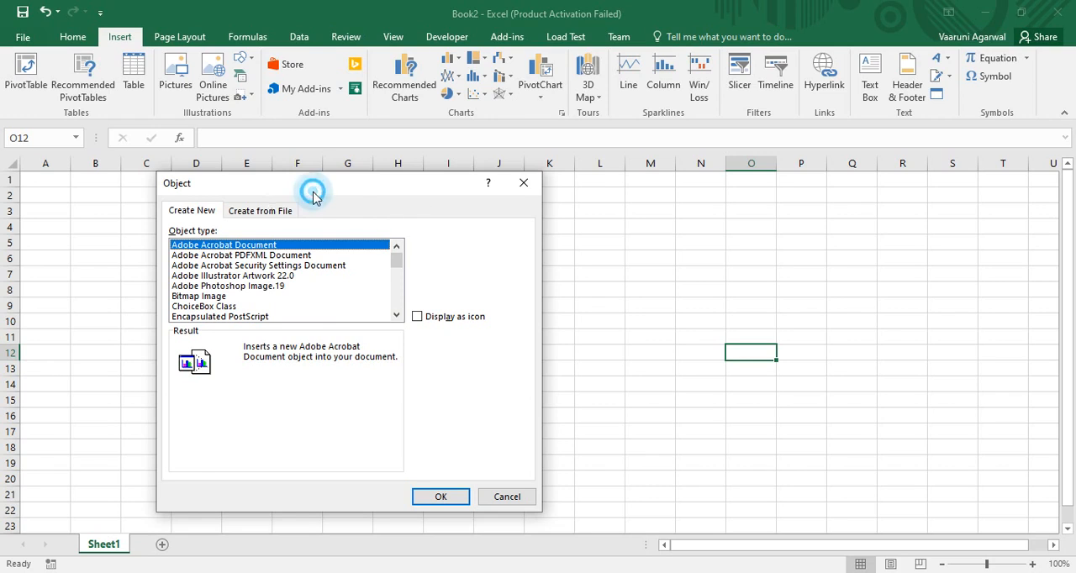
{"action": "left_click_drag", "start_coordinate": [314, 190], "coordinate": [384, 202]}
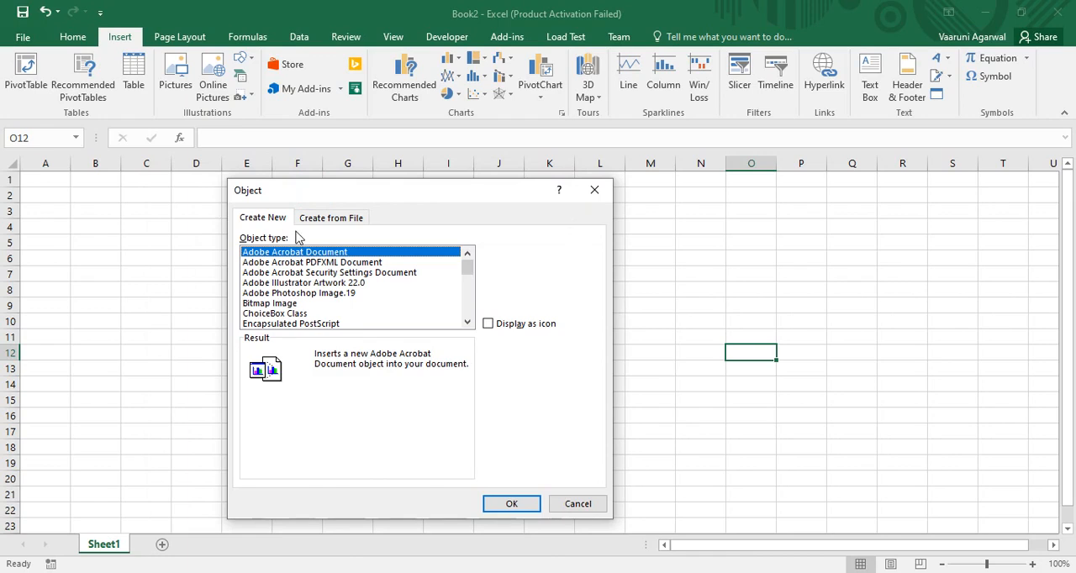
{"action": "left_click", "coordinate": [331, 219]}
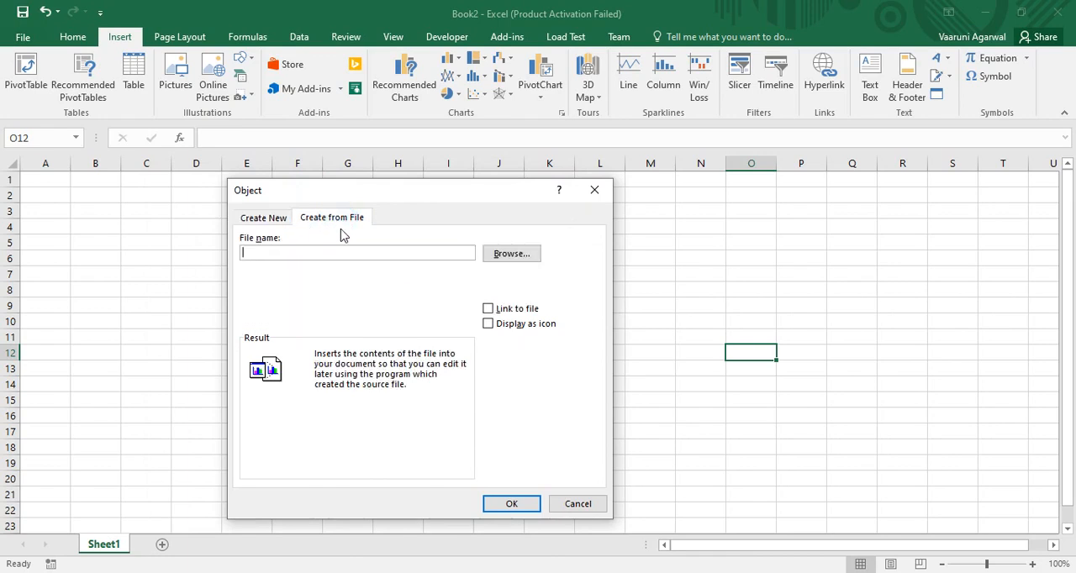
{"action": "left_click", "coordinate": [280, 218]}
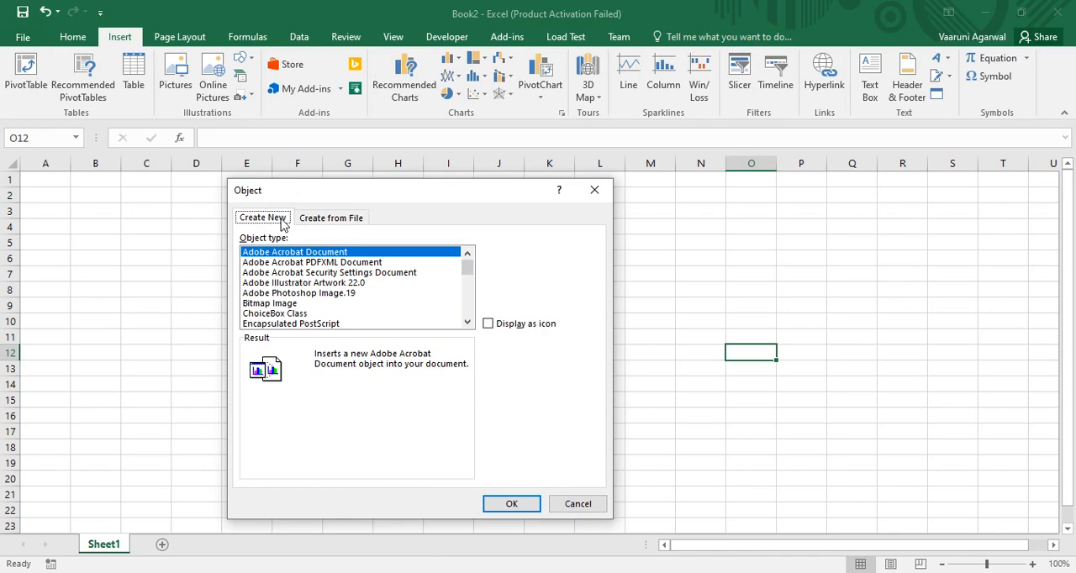
{"action": "left_click", "coordinate": [341, 220]}
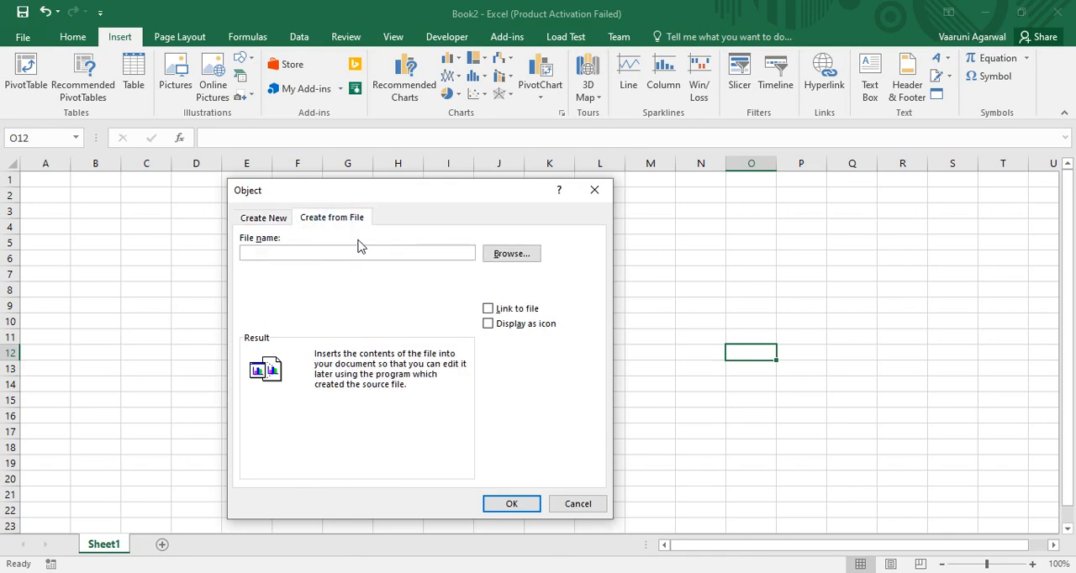
{"action": "left_click", "coordinate": [503, 254]}
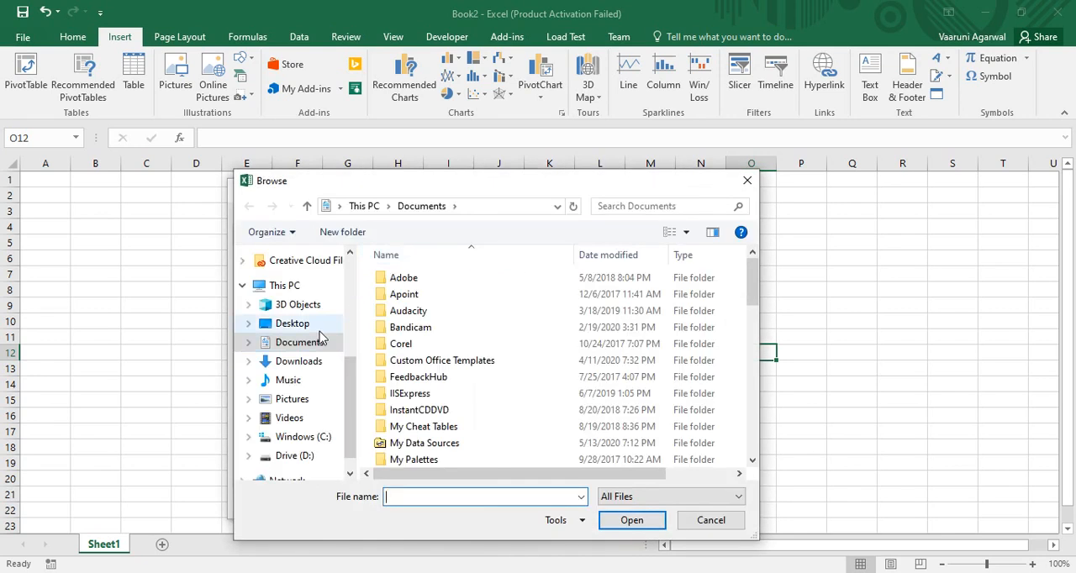
{"action": "left_click", "coordinate": [282, 322]}
{"action": "left_click", "coordinate": [588, 302]}
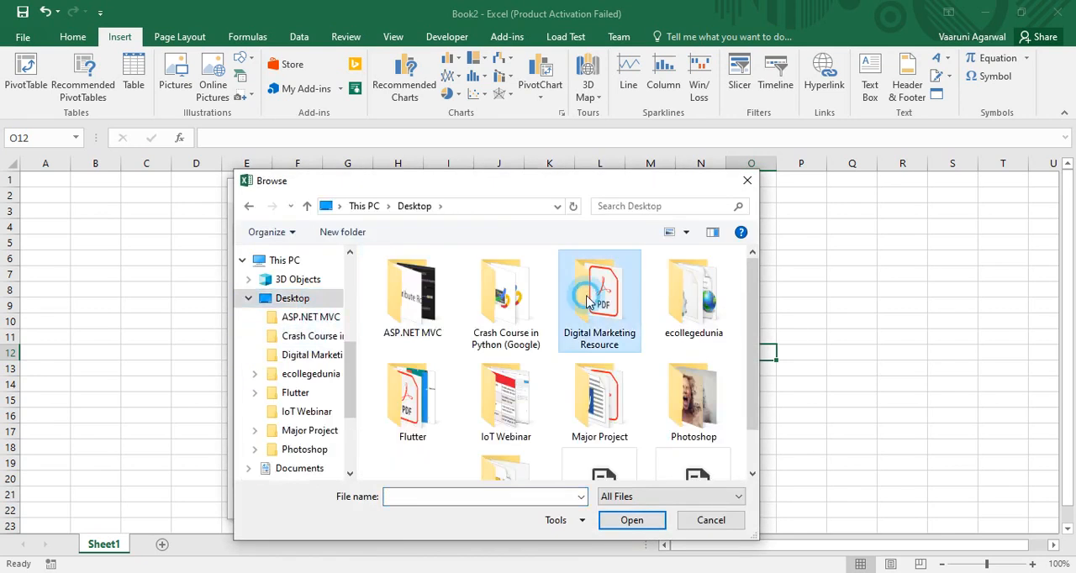
{"action": "double_click", "coordinate": [588, 303]}
{"action": "left_click", "coordinate": [433, 295]}
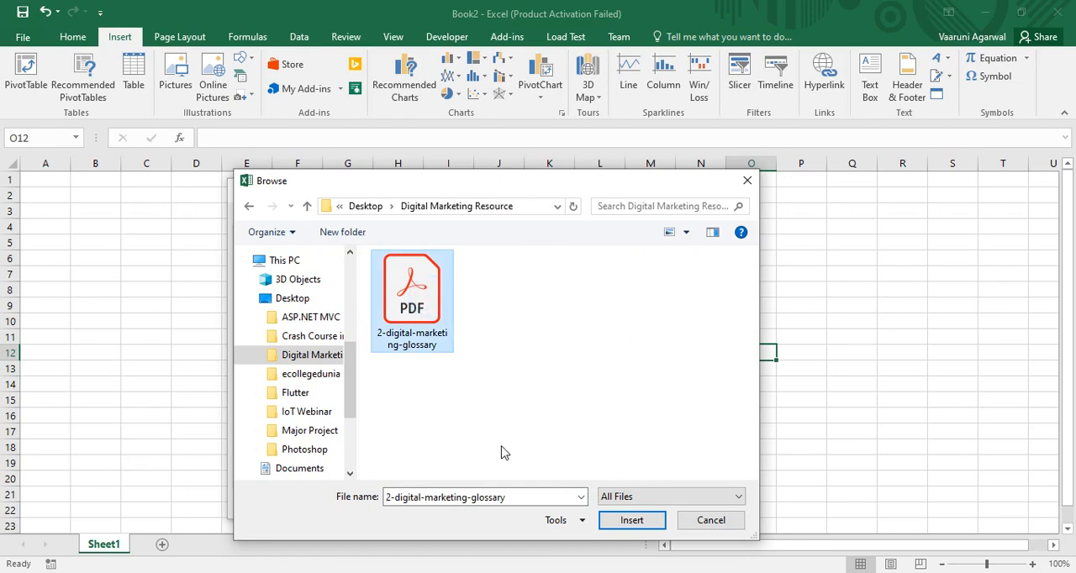
{"action": "left_click", "coordinate": [631, 521]}
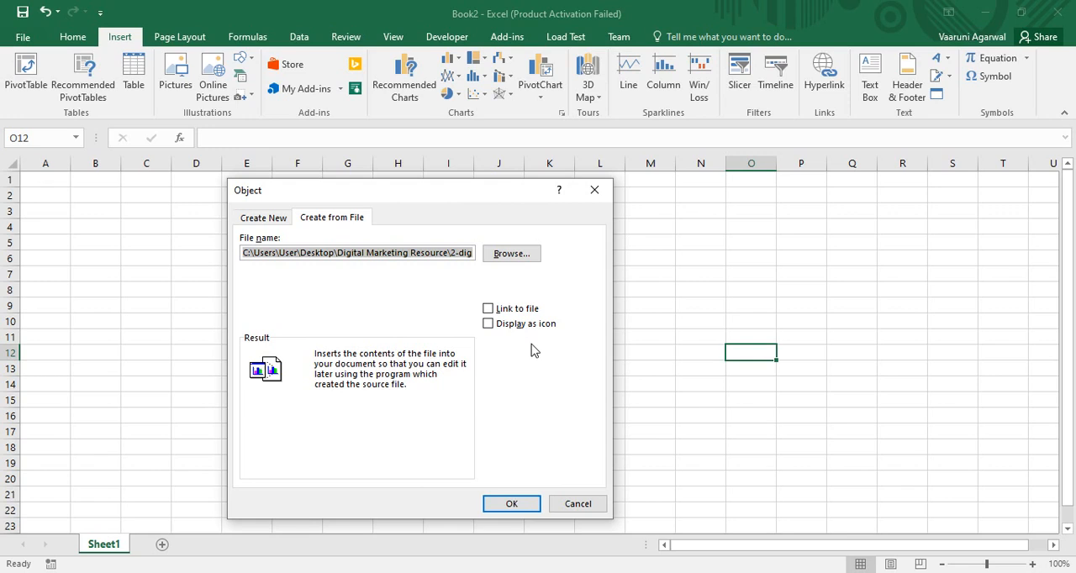
{"action": "left_click", "coordinate": [488, 309]}
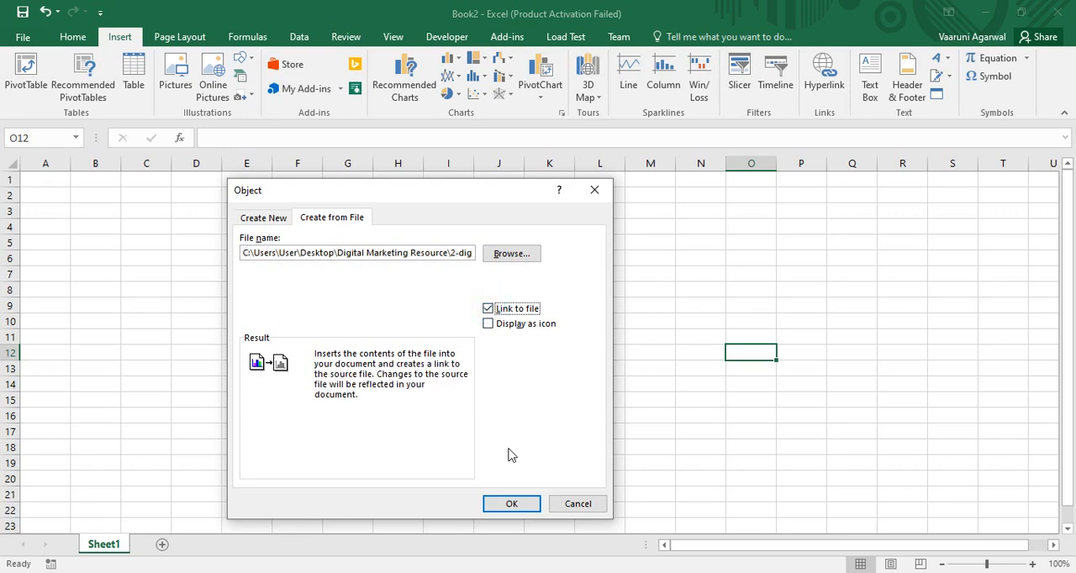
{"action": "left_click", "coordinate": [511, 503]}
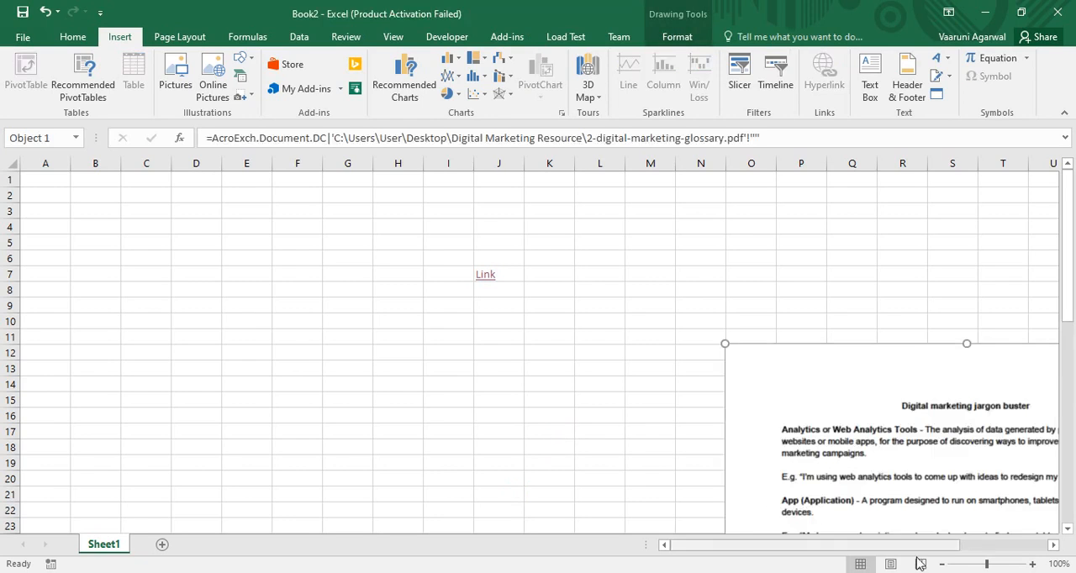
- Scroll around the sheet to view the inserted PDF object
{"action": "left_click_drag", "start_coordinate": [883, 544], "coordinate": [975, 542]}
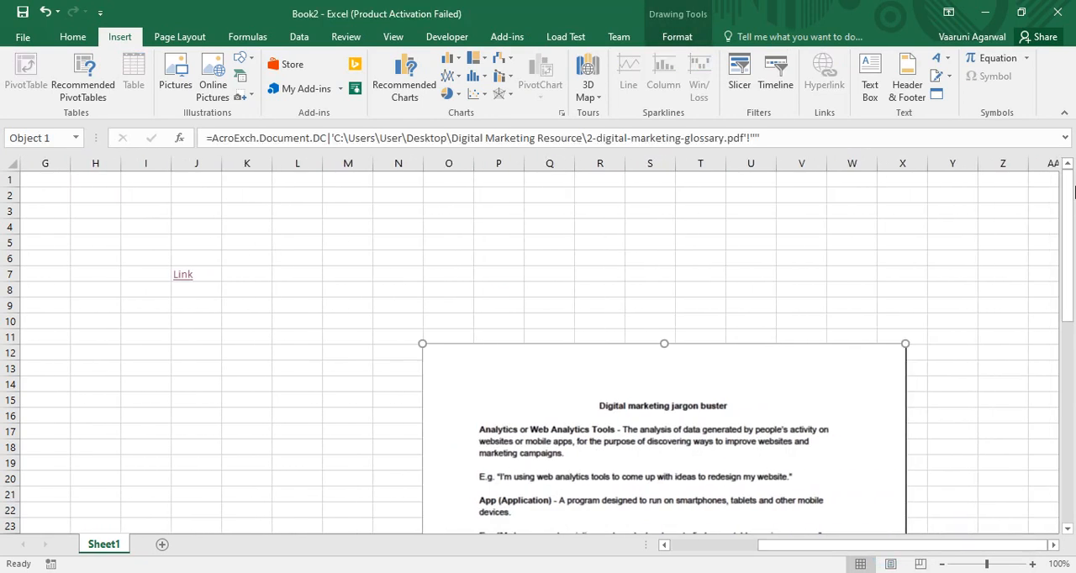
{"action": "mouse_move", "coordinate": [1072, 199]}
{"action": "left_mouse_down"}
{"action": "mouse_move", "coordinate": [1074, 428]}
{"action": "mouse_move", "coordinate": [1060, 193]}
{"action": "left_mouse_up"}
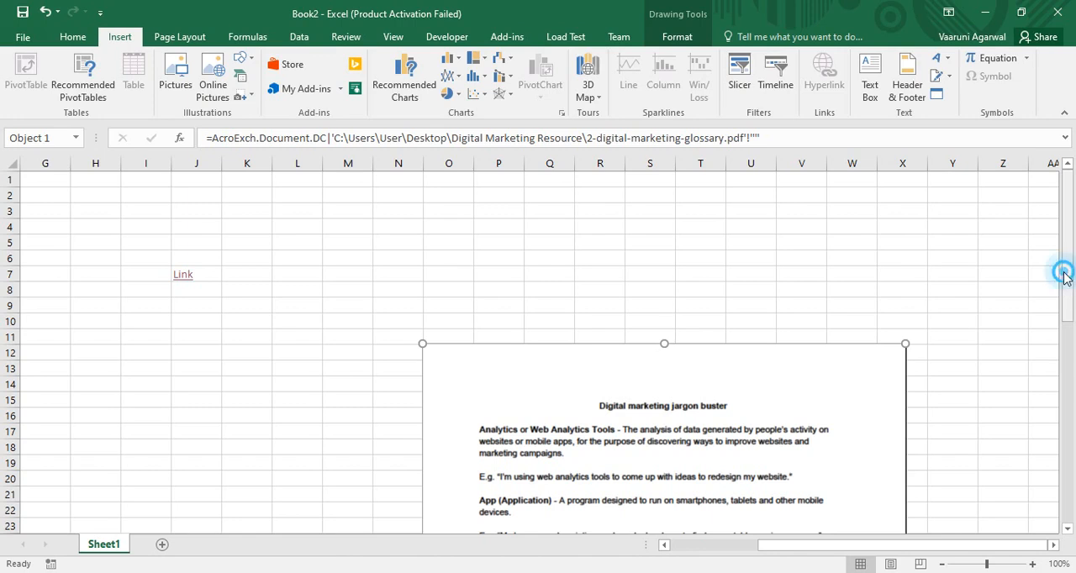
{"action": "left_click_drag", "start_coordinate": [1066, 286], "coordinate": [1070, 449]}
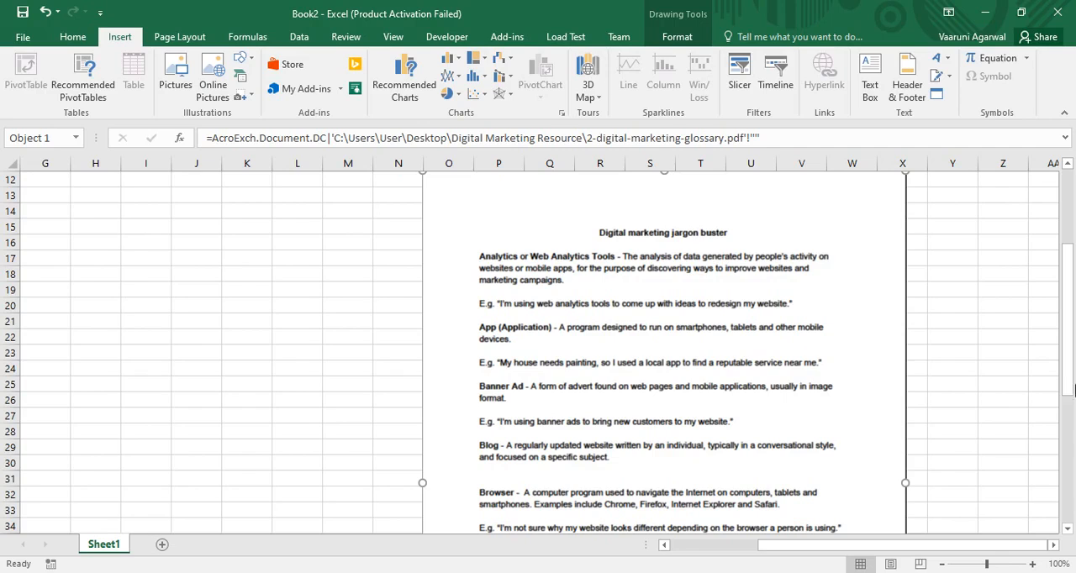
{"action": "left_click_drag", "start_coordinate": [1072, 388], "coordinate": [1054, 275]}
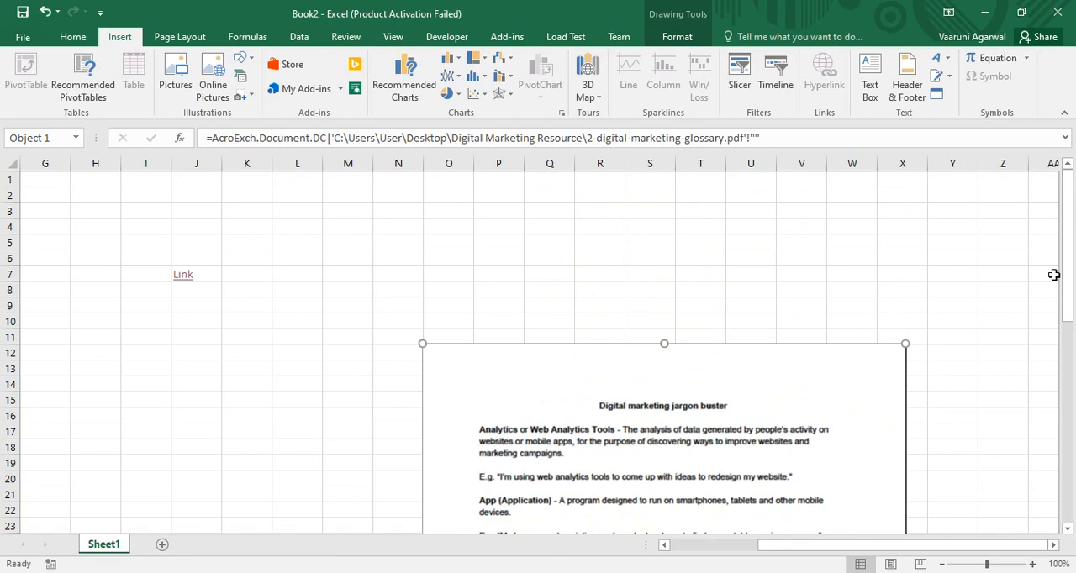
- Insert the PDF 2-digital-marketing-glossary from Desktop\Digital Marketing Resource as an object at cell X4, displayed as an icon
{"action": "left_click", "coordinate": [915, 222]}
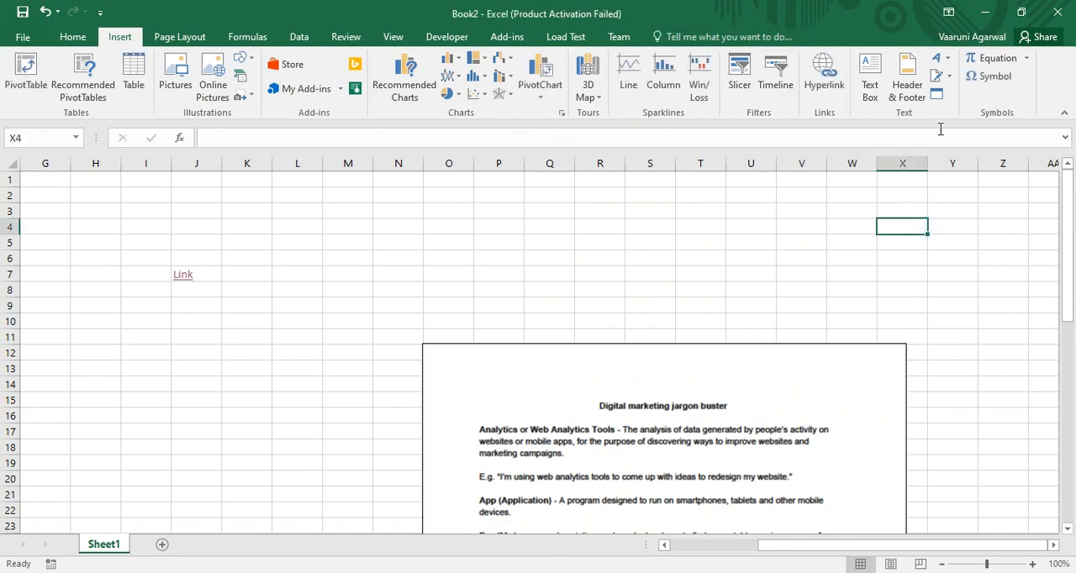
{"action": "left_click", "coordinate": [937, 99]}
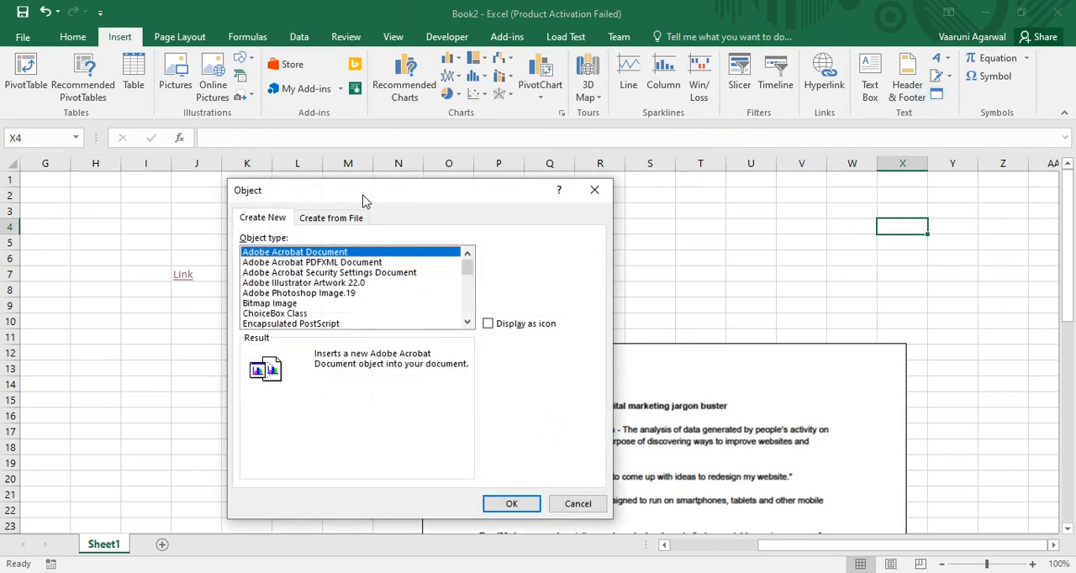
{"action": "left_click", "coordinate": [332, 217]}
{"action": "left_click", "coordinate": [509, 254]}
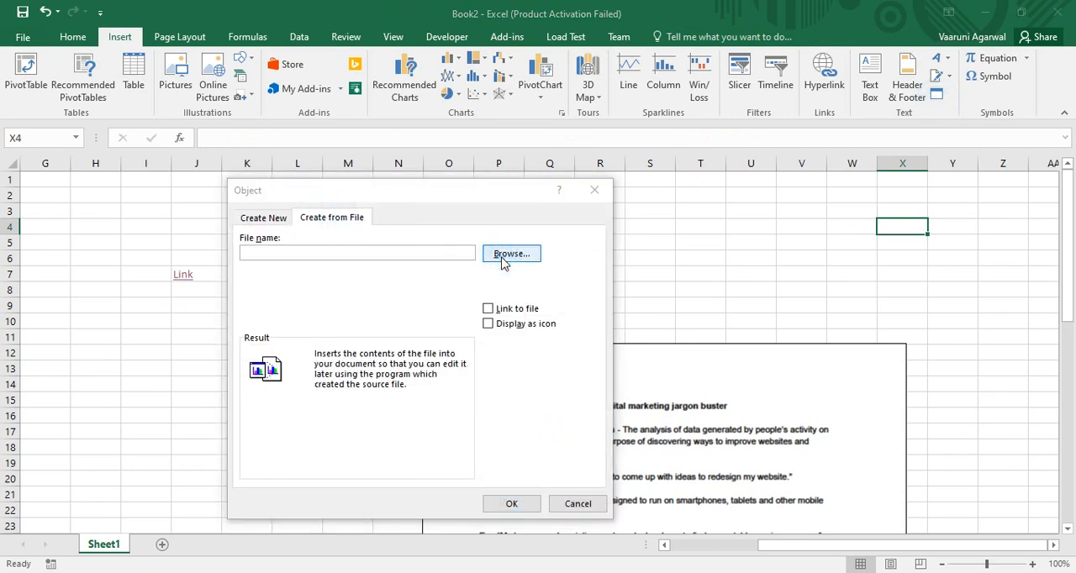
{"action": "left_click", "coordinate": [439, 278]}
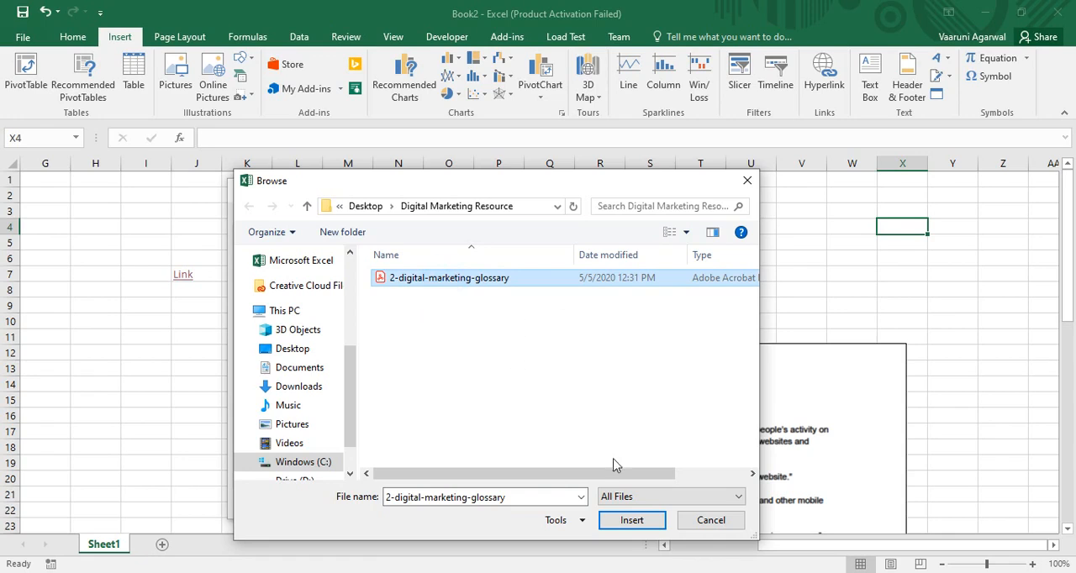
{"action": "left_click", "coordinate": [631, 521]}
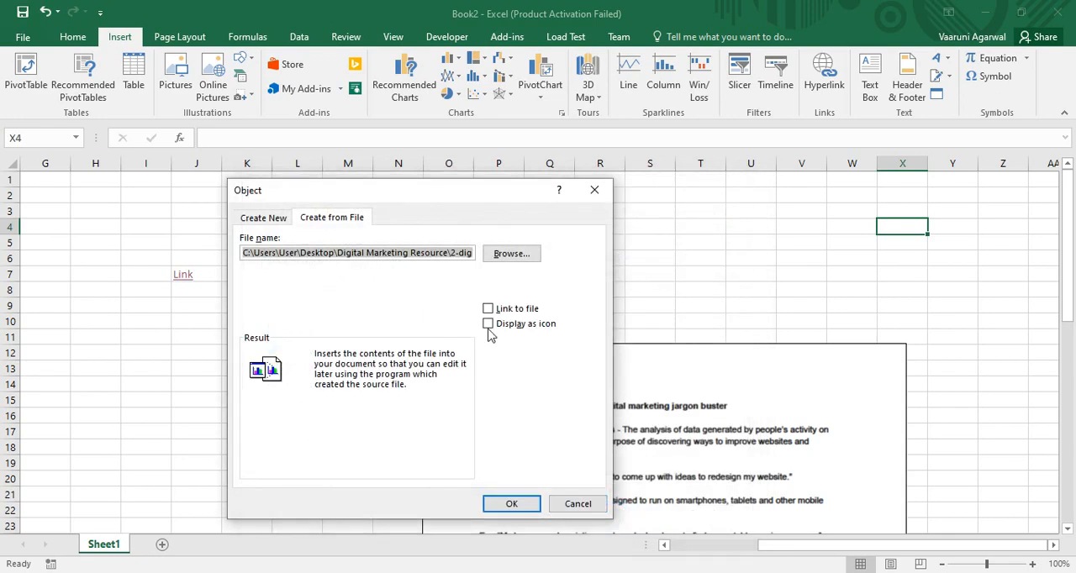
{"action": "left_click", "coordinate": [488, 325]}
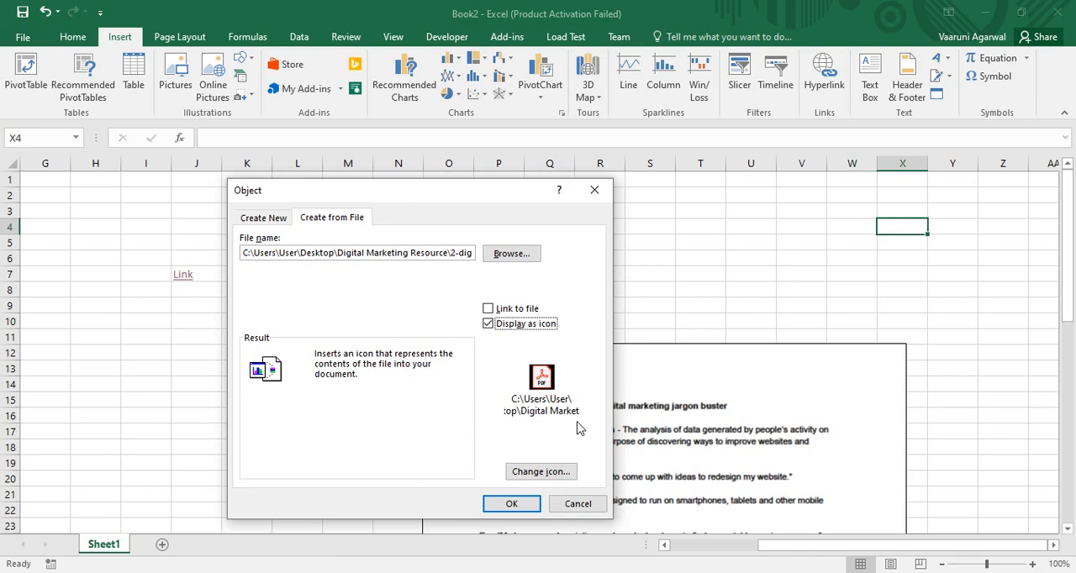
{"action": "left_click", "coordinate": [535, 472]}
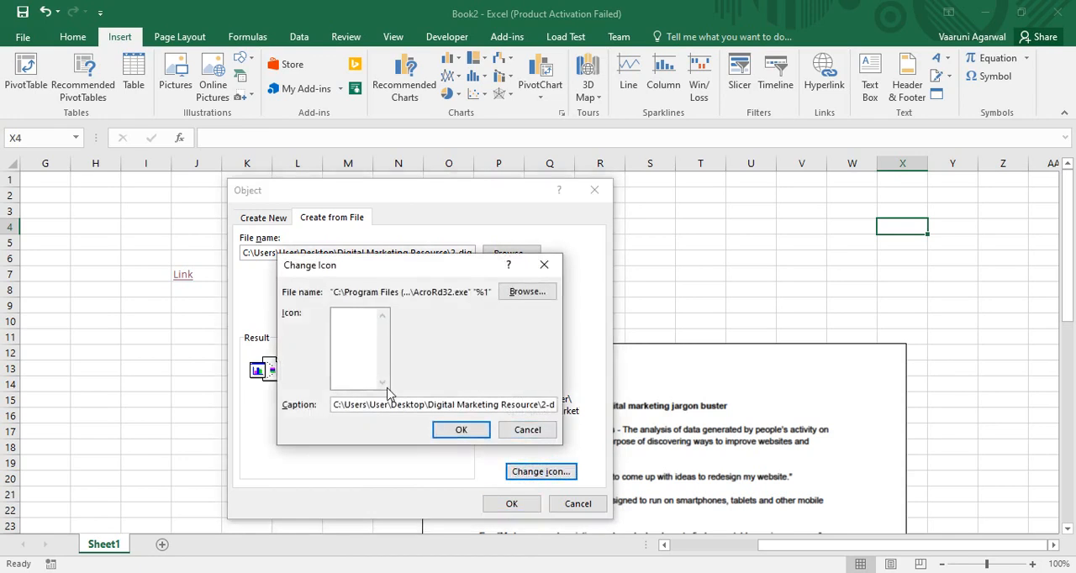
{"action": "left_click", "coordinate": [391, 360]}
{"action": "left_click", "coordinate": [454, 433]}
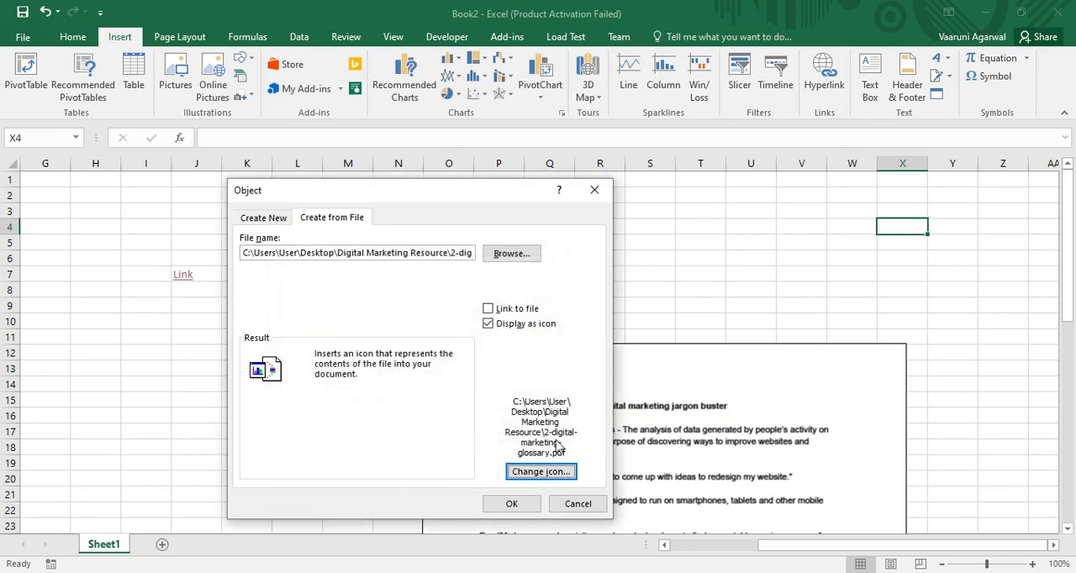
{"action": "left_click", "coordinate": [511, 505]}
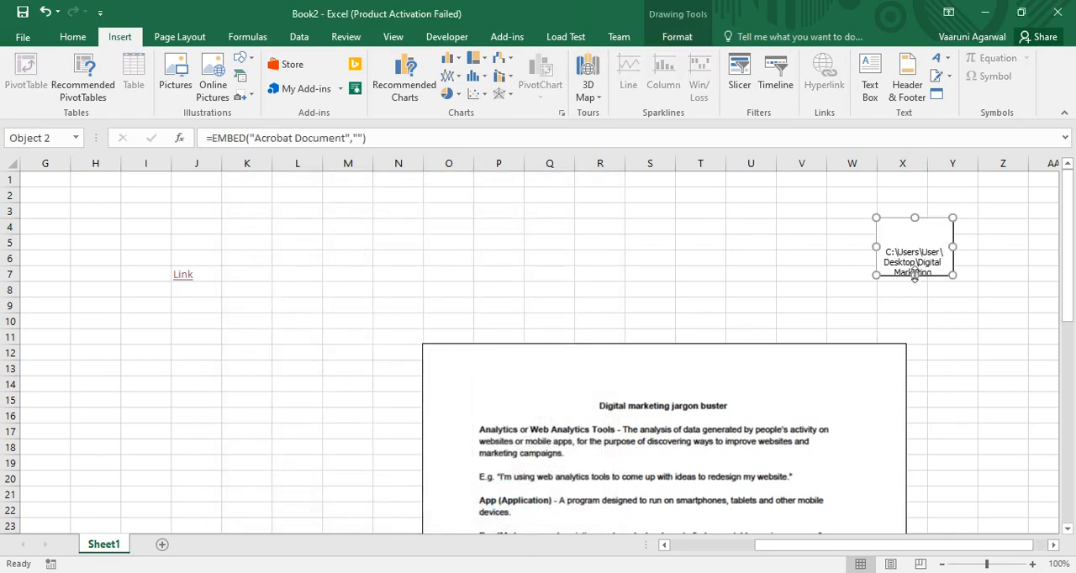
- Stretch the PDF icon object slightly taller by its bottom edge
{"action": "left_click_drag", "start_coordinate": [914, 276], "coordinate": [917, 289]}
{"action": "left_click", "coordinate": [954, 335]}
- Open the PDF icon object to view the document in Acrobat Reader, close it and select cell T9
{"action": "left_click", "coordinate": [935, 271]}
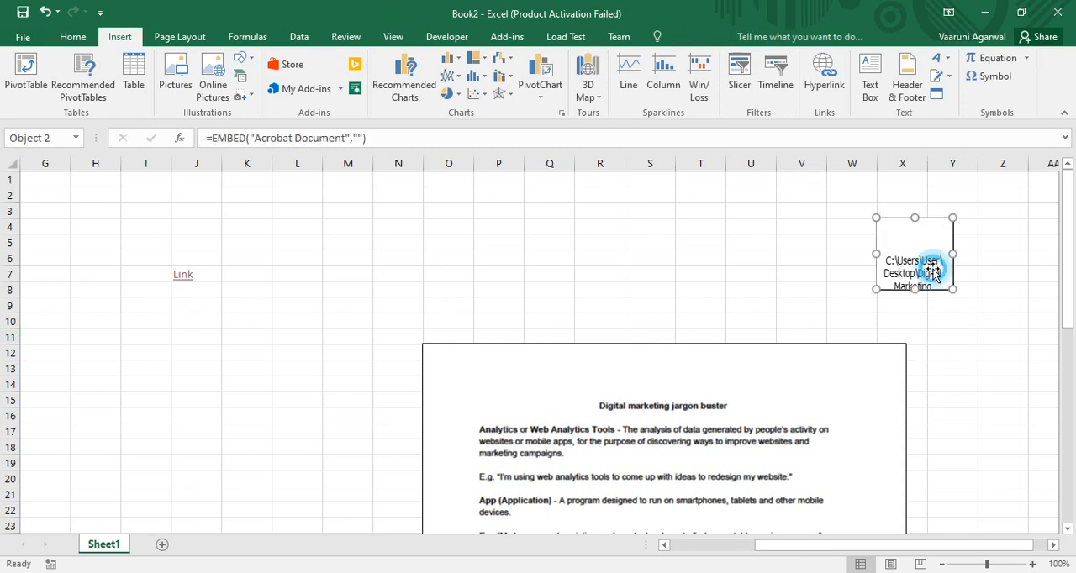
{"action": "left_click", "coordinate": [978, 276]}
{"action": "left_click", "coordinate": [925, 272]}
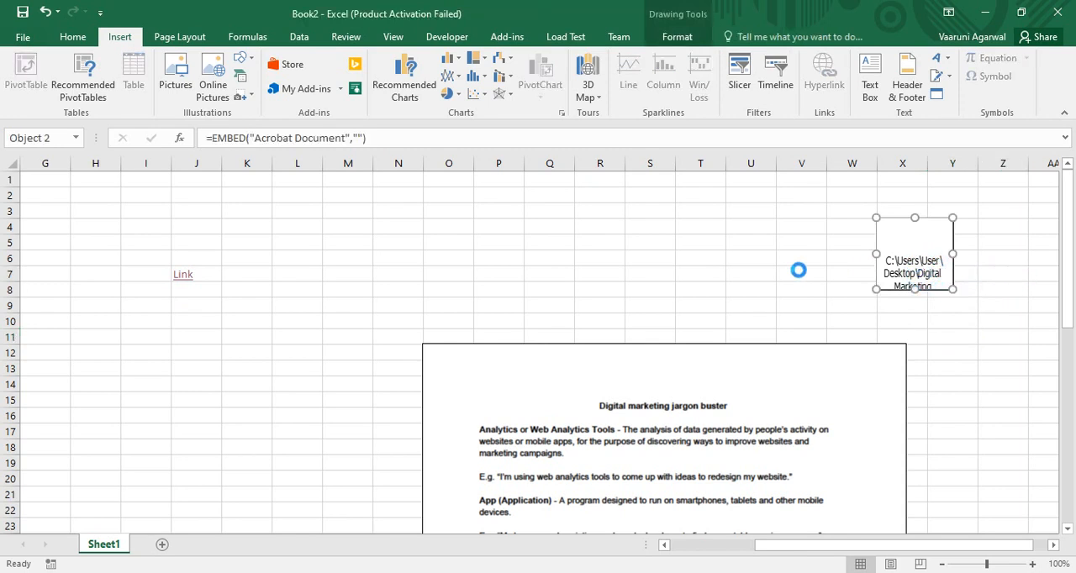
{"action": "left_click", "coordinate": [682, 572]}
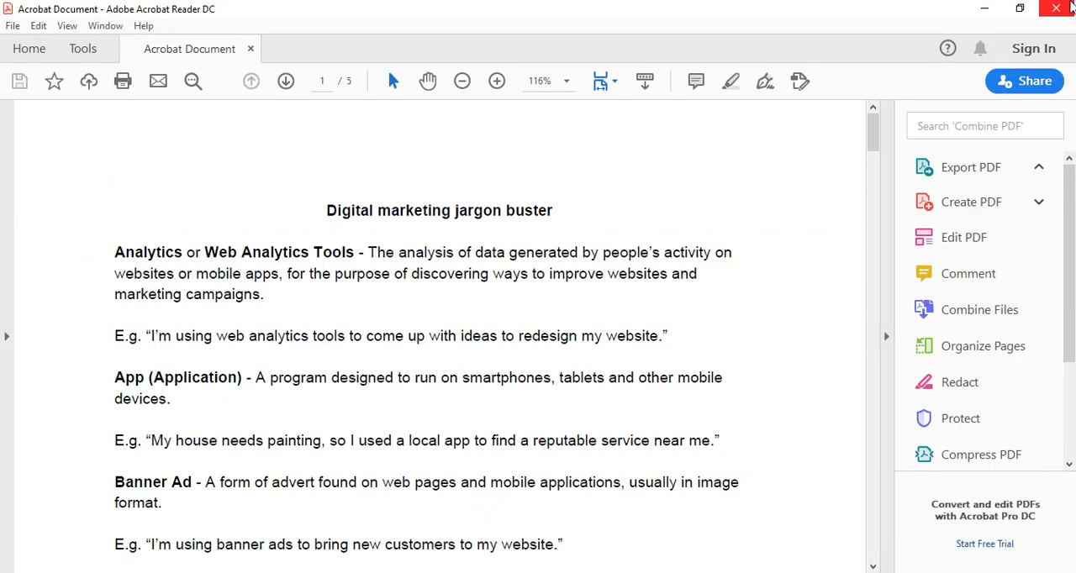
{"action": "left_click", "coordinate": [1059, 8]}
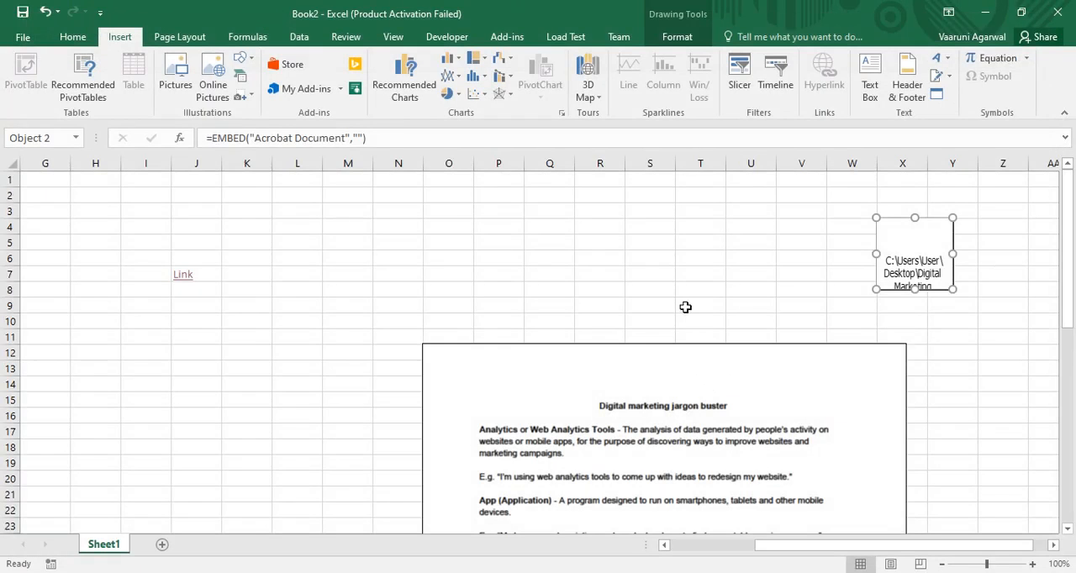
{"action": "left_click", "coordinate": [686, 308]}
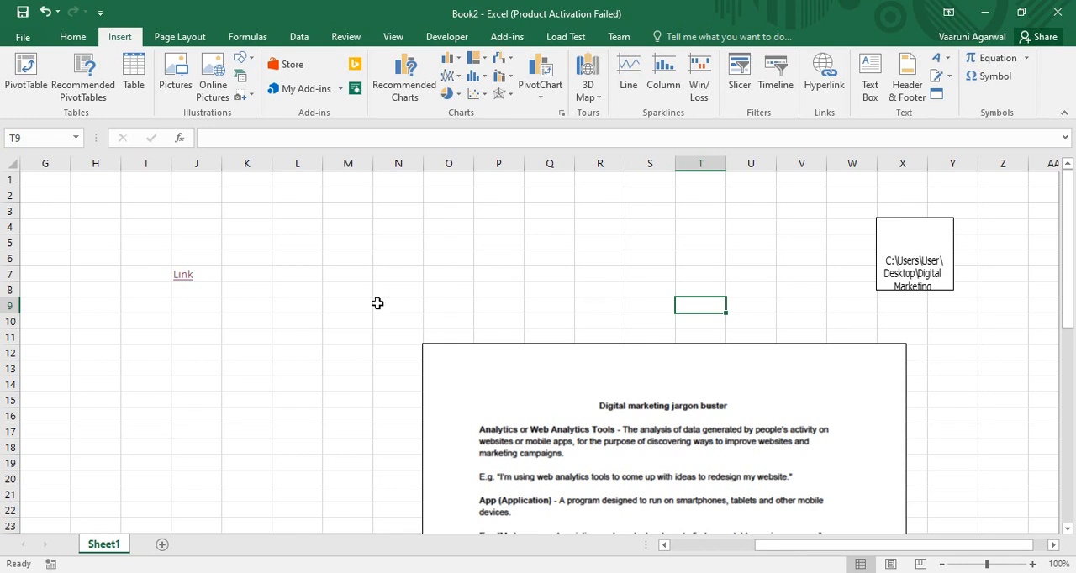
- Delete both the large embedded PDF object and the PDF icon object from the sheet
{"action": "left_click", "coordinate": [540, 412]}
{"action": "key", "text": "Delete"}
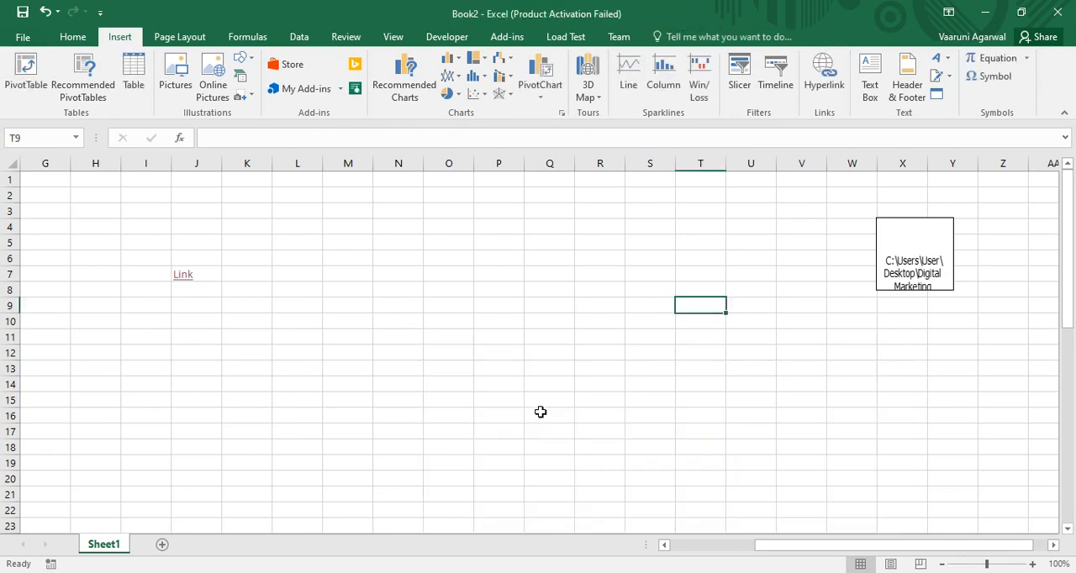
{"action": "left_click", "coordinate": [917, 242]}
{"action": "key", "text": "Delete"}
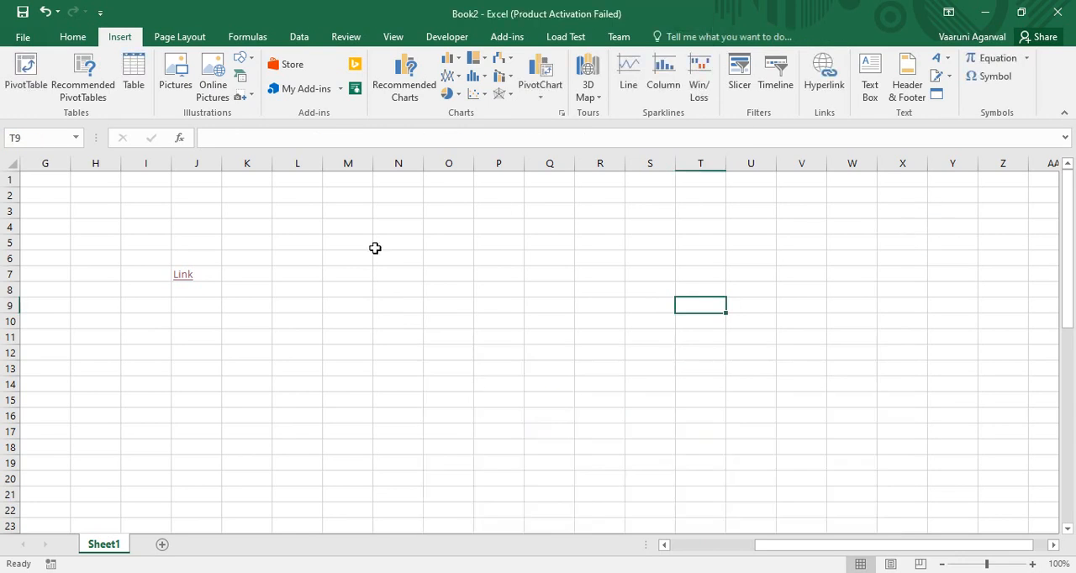
- Start inserting a new Microsoft Word Document object at cell Q6, set to display as an icon
{"action": "left_click", "coordinate": [568, 257]}
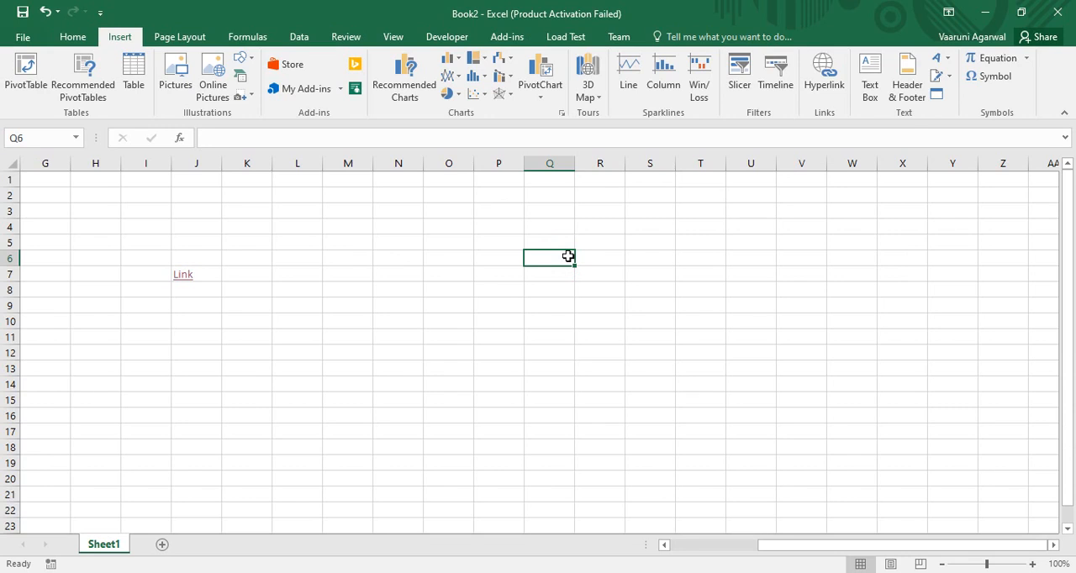
{"action": "left_click", "coordinate": [936, 94]}
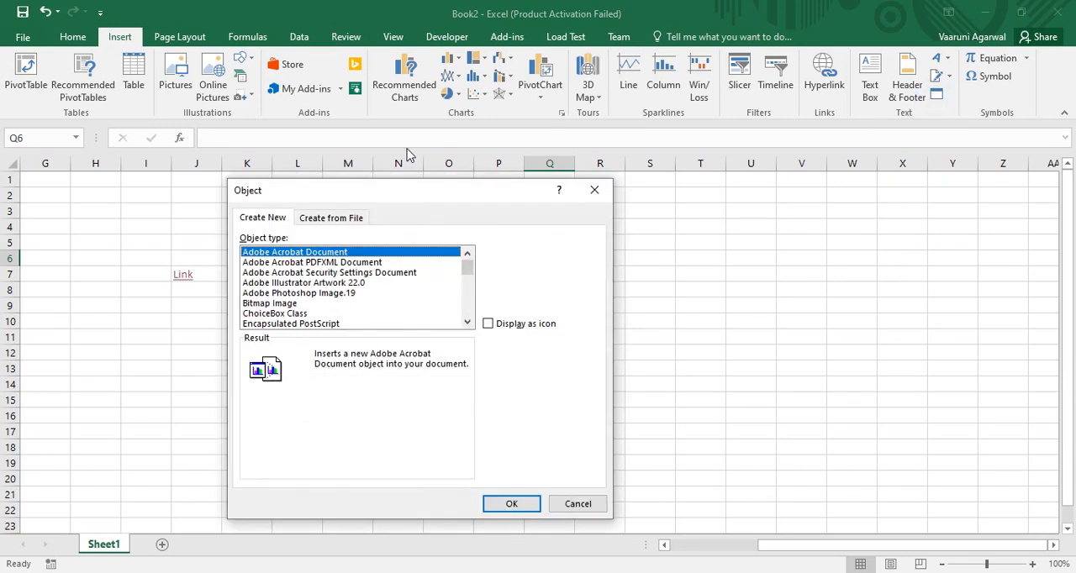
{"action": "left_click_drag", "start_coordinate": [401, 198], "coordinate": [792, 132]}
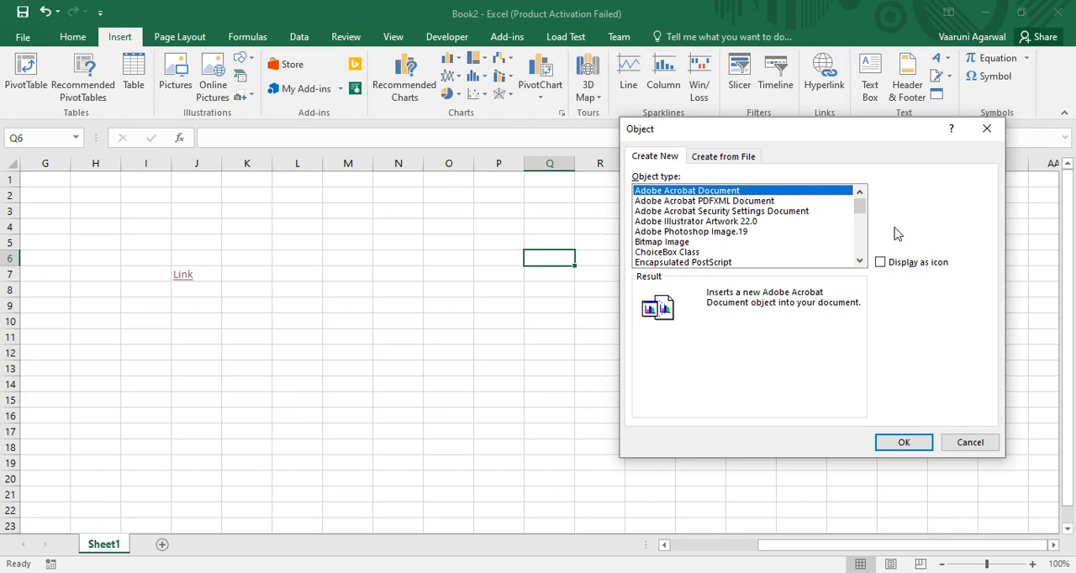
{"action": "mouse_move", "coordinate": [857, 207]}
{"action": "left_mouse_down"}
{"action": "mouse_move", "coordinate": [863, 248]}
{"action": "mouse_move", "coordinate": [860, 202]}
{"action": "left_mouse_up"}
{"action": "left_click", "coordinate": [706, 156]}
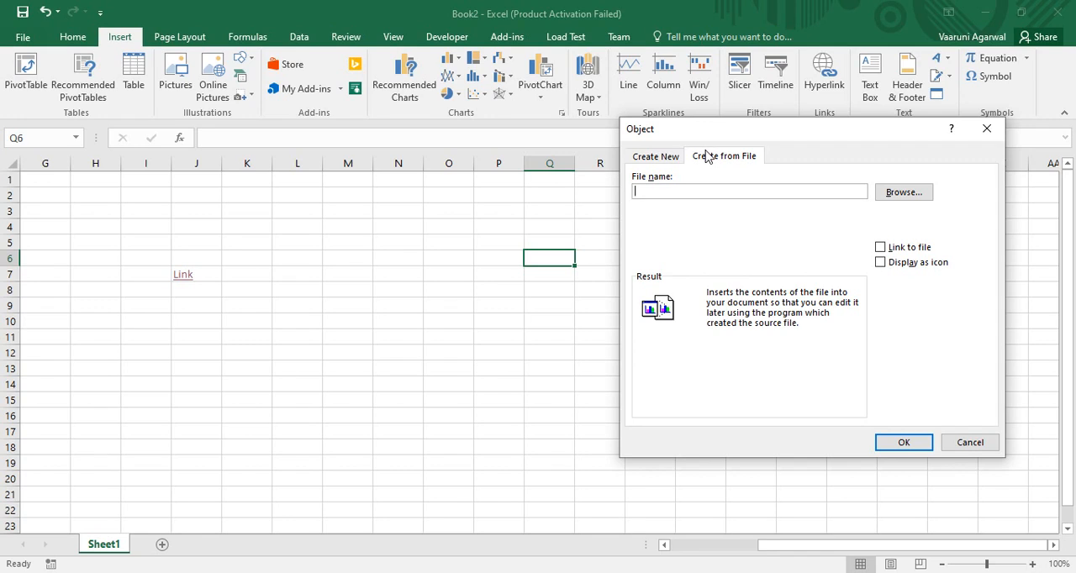
{"action": "left_click", "coordinate": [663, 157]}
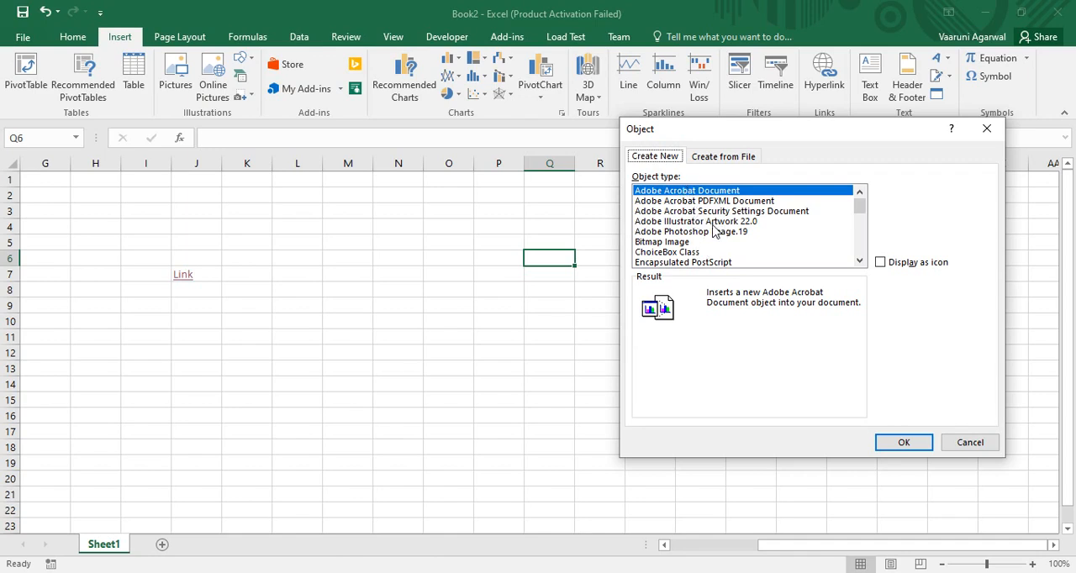
{"action": "left_click", "coordinate": [679, 192]}
{"action": "mouse_move", "coordinate": [865, 210]}
{"action": "left_mouse_down"}
{"action": "mouse_move", "coordinate": [869, 262]}
{"action": "mouse_move", "coordinate": [864, 215]}
{"action": "left_mouse_up"}
{"action": "left_click_drag", "start_coordinate": [864, 227], "coordinate": [864, 232]}
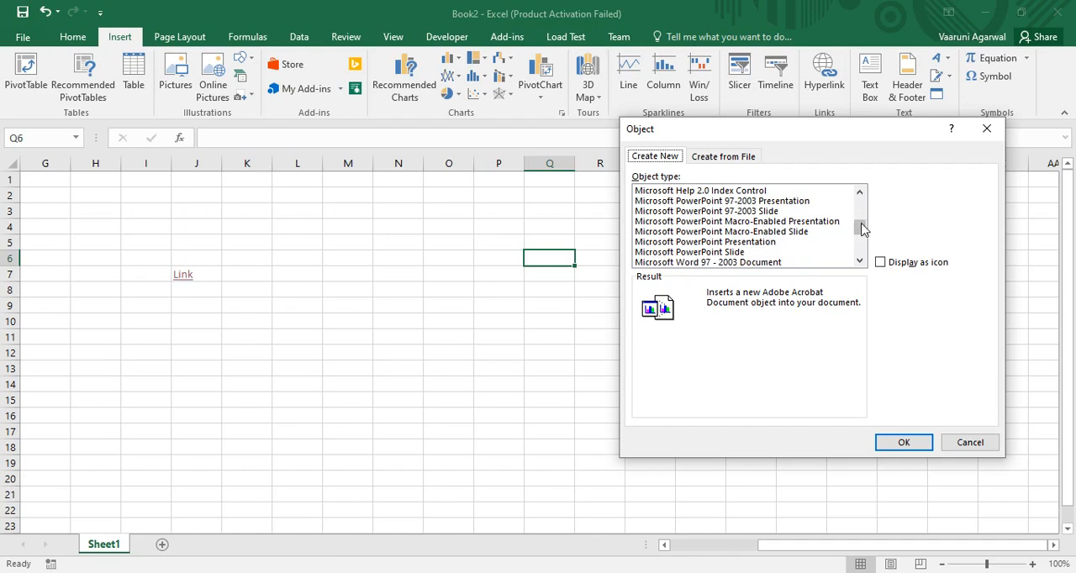
{"action": "left_click_drag", "start_coordinate": [858, 232], "coordinate": [860, 246]}
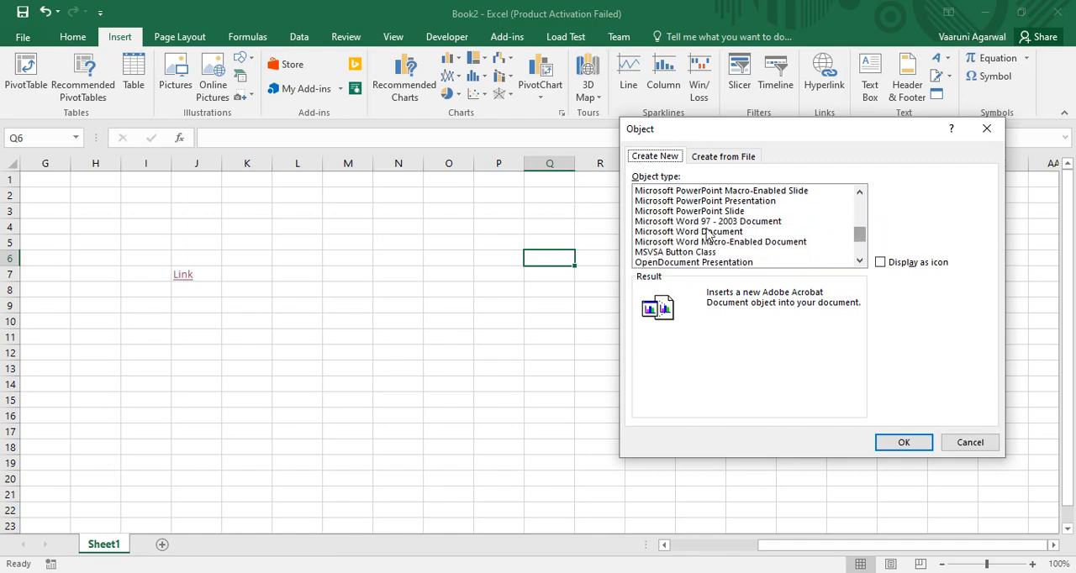
{"action": "left_click", "coordinate": [717, 234]}
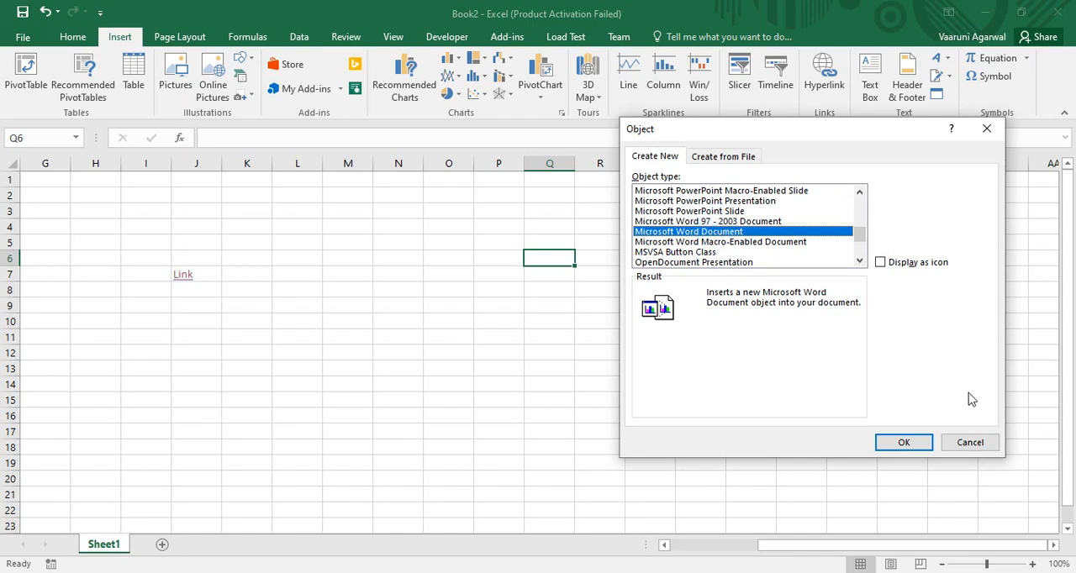
{"action": "left_click", "coordinate": [883, 265]}
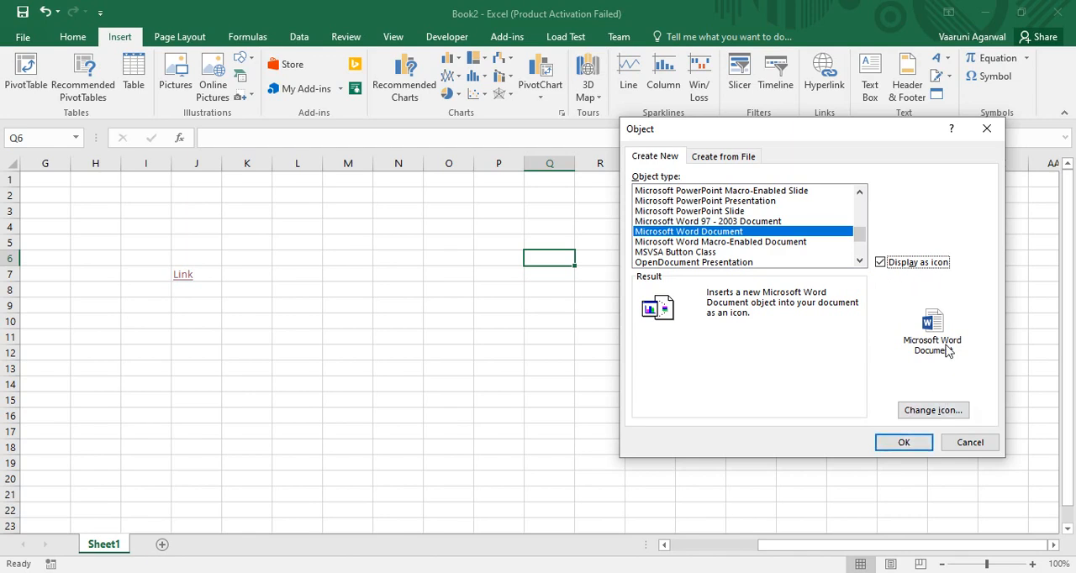
- Choose the third Word icon for the object and confirm creating the new Word document object
{"action": "left_click", "coordinate": [929, 412]}
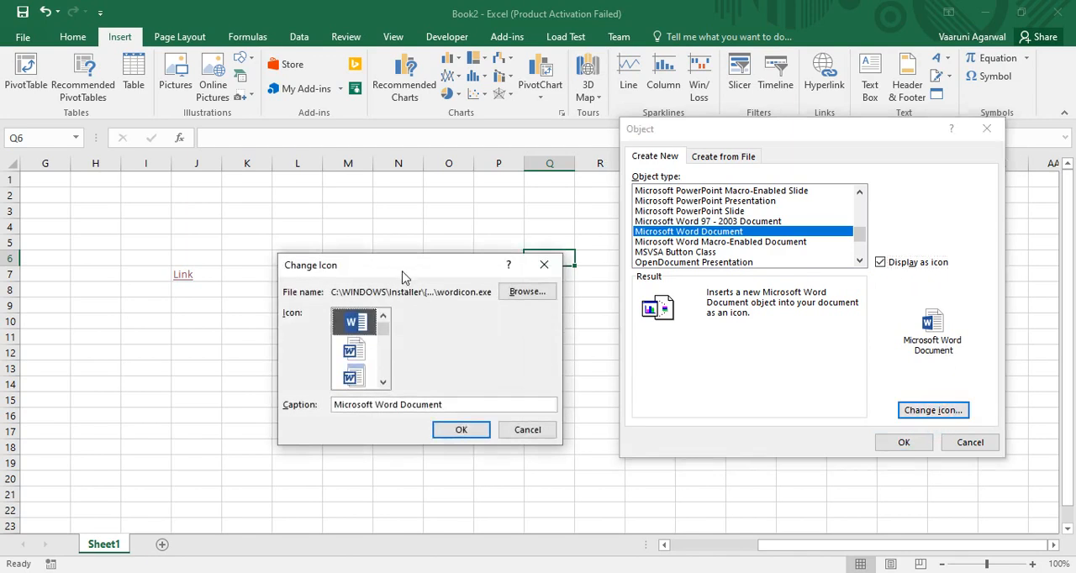
{"action": "left_click_drag", "start_coordinate": [402, 266], "coordinate": [663, 175]}
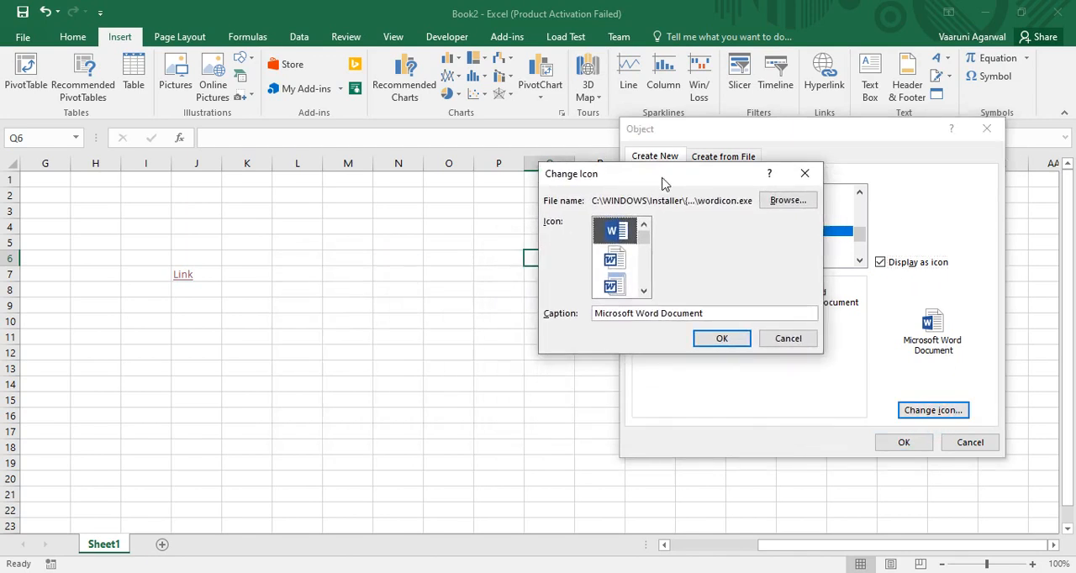
{"action": "left_click", "coordinate": [646, 242]}
{"action": "mouse_move", "coordinate": [645, 242]}
{"action": "left_mouse_down"}
{"action": "mouse_move", "coordinate": [651, 289]}
{"action": "mouse_move", "coordinate": [644, 235]}
{"action": "left_mouse_up"}
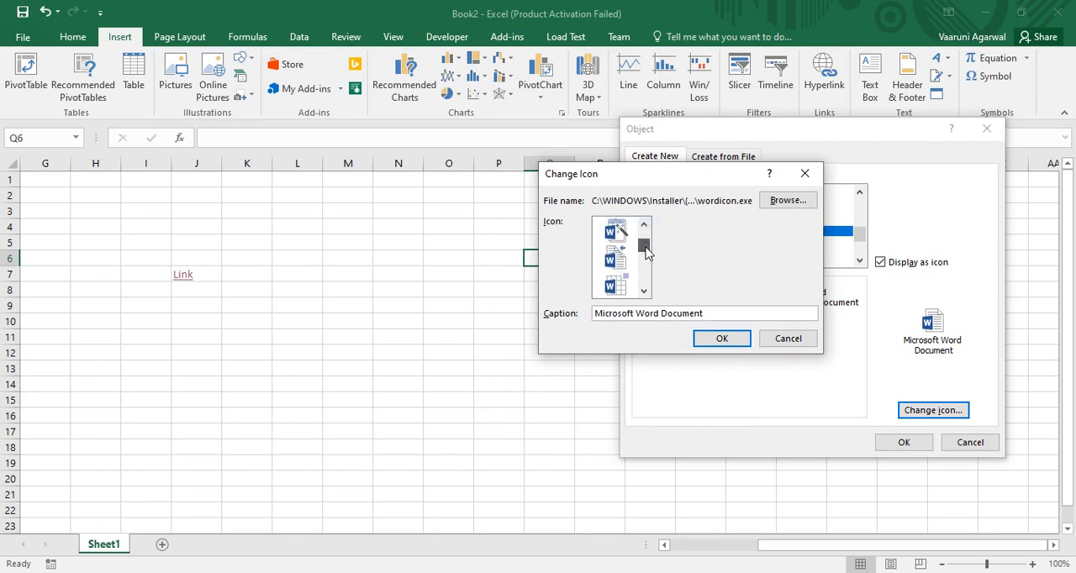
{"action": "left_click", "coordinate": [618, 235]}
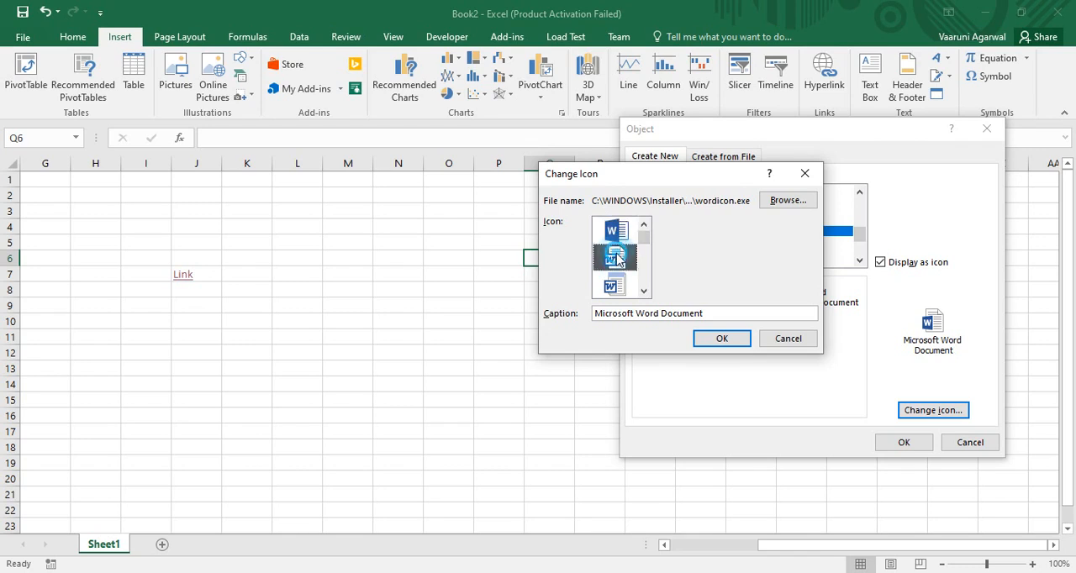
{"action": "left_click", "coordinate": [614, 259]}
{"action": "left_click", "coordinate": [620, 287]}
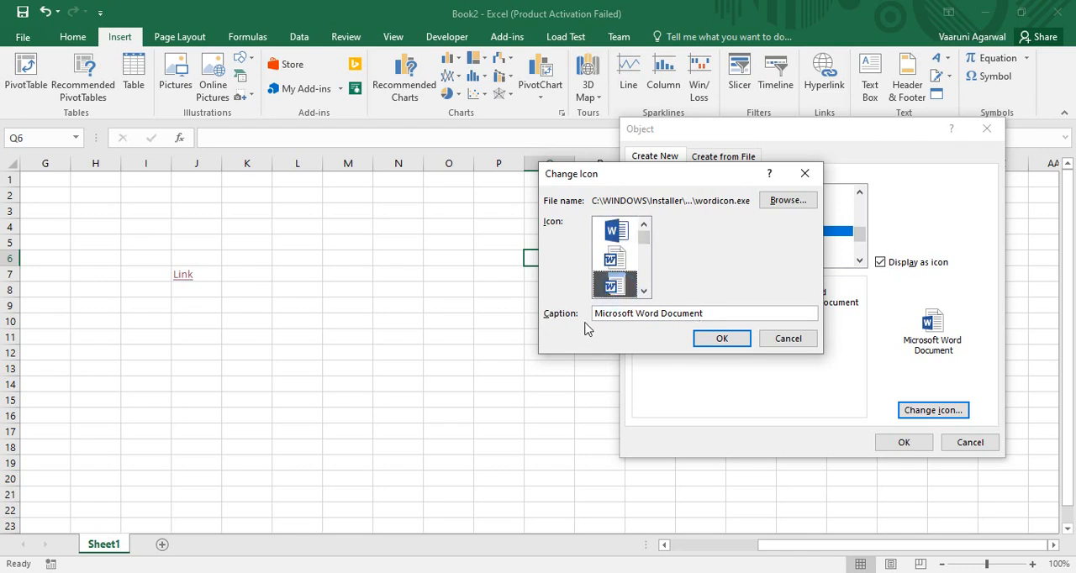
{"action": "left_click", "coordinate": [711, 314]}
{"action": "left_click", "coordinate": [728, 337]}
{"action": "left_click", "coordinate": [914, 445]}
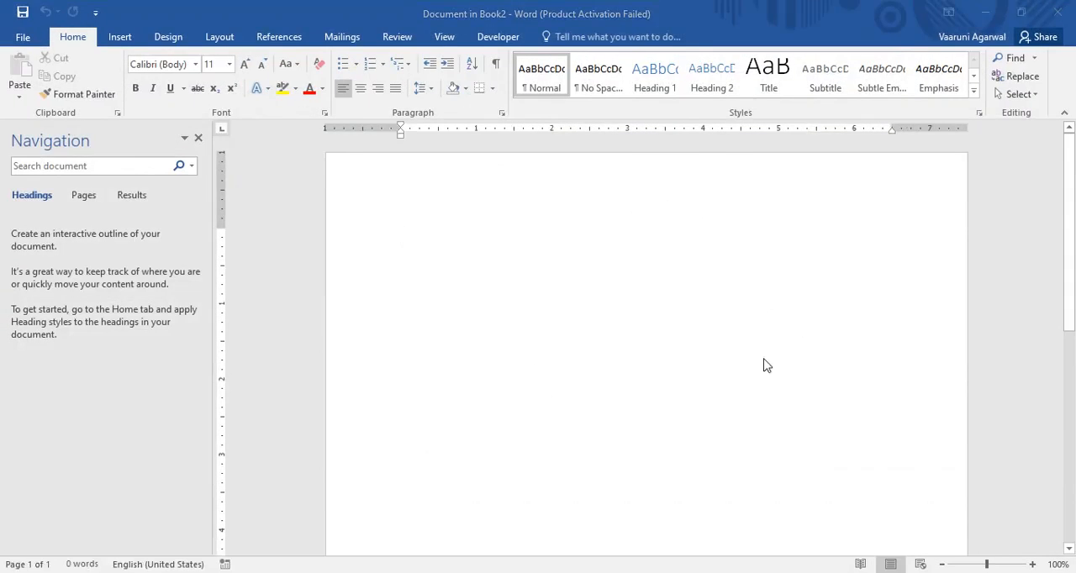
- Enter three lines of sample text in the embedded Word document: Hkjhkjhuyiuy, Ghgkhjk and Uouuio
{"action": "left_click", "coordinate": [699, 454]}
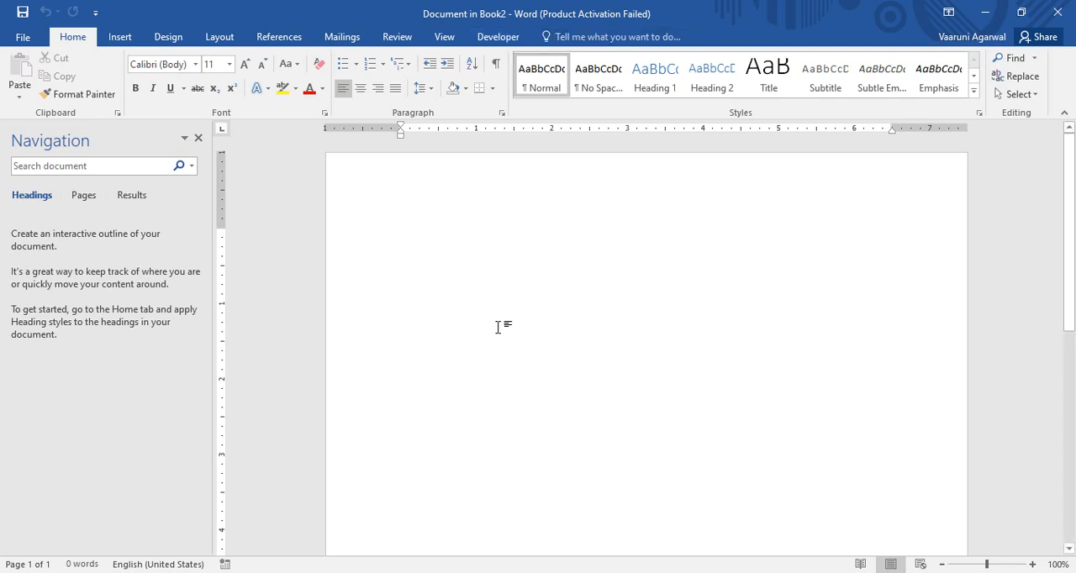
{"action": "type", "text": "hkjhkjhuyiuy"}
{"action": "key", "text": "Return"}
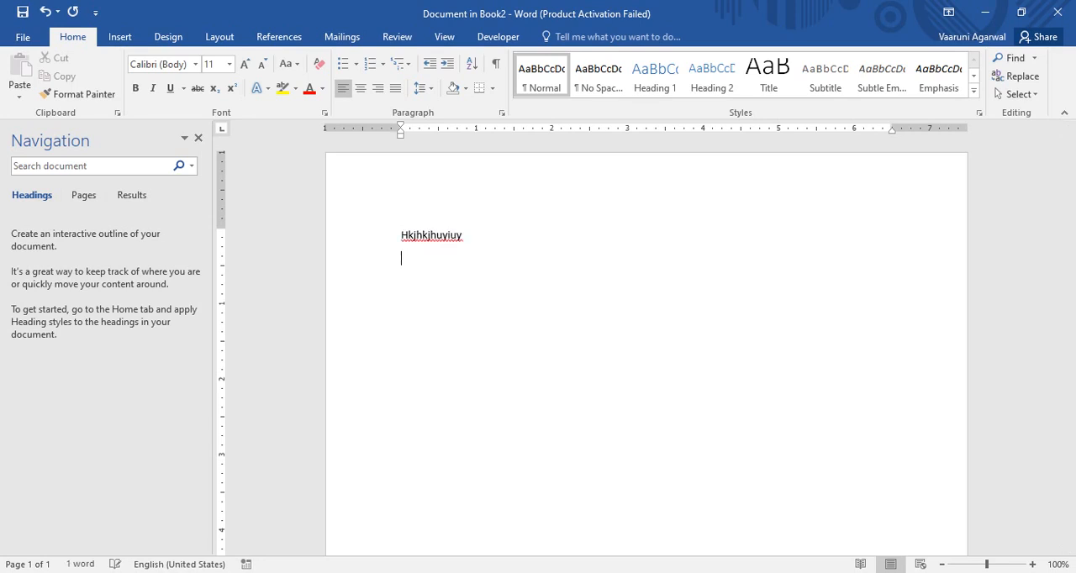
{"action": "type", "text": "ghgkhjk"}
{"action": "key", "text": "Return"}
{"action": "type", "text": "up"}
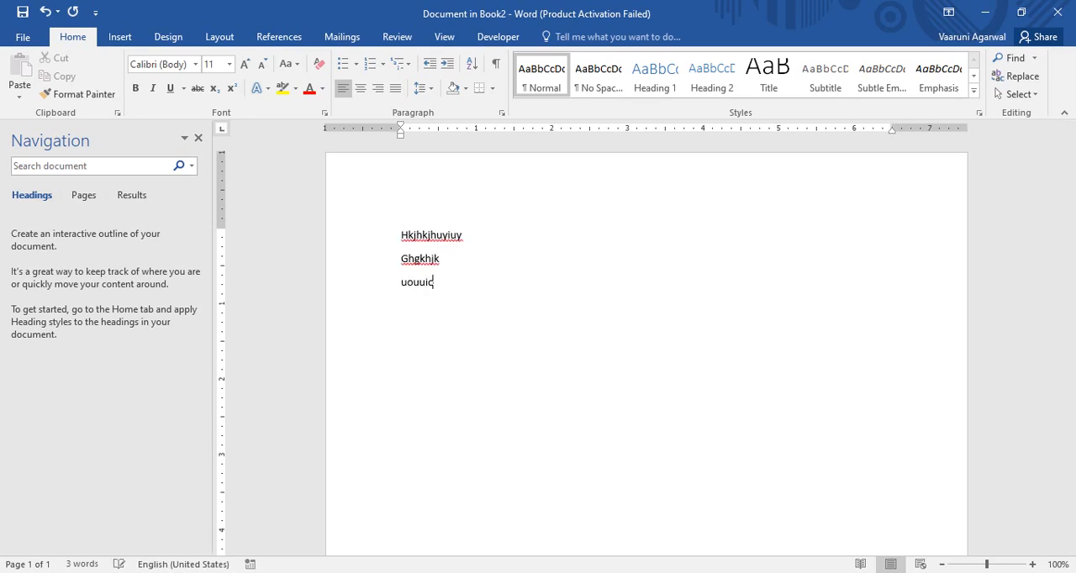
{"action": "type", "text": "uuio"}
{"action": "key", "text": "Return"}
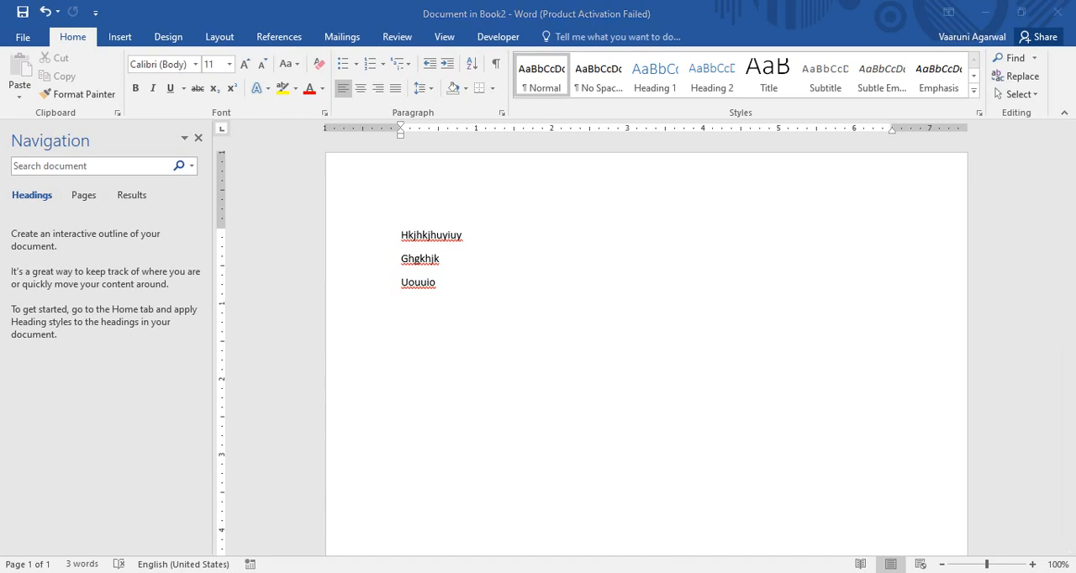
- Close the embedded Word document window and return to the worksheet, deselecting the icon object
{"action": "left_click", "coordinate": [688, 493]}
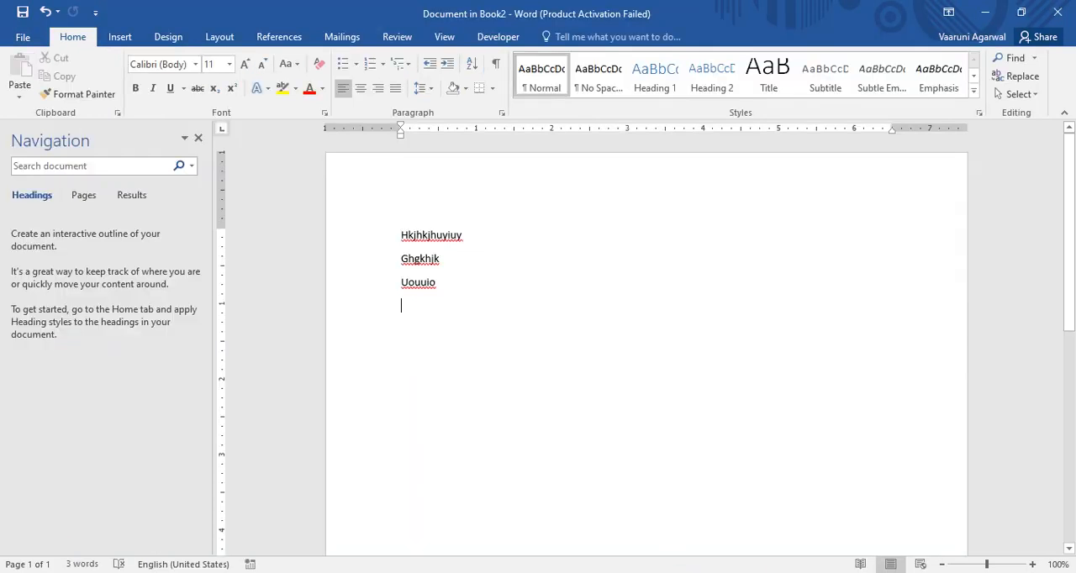
{"action": "left_click", "coordinate": [1058, 12]}
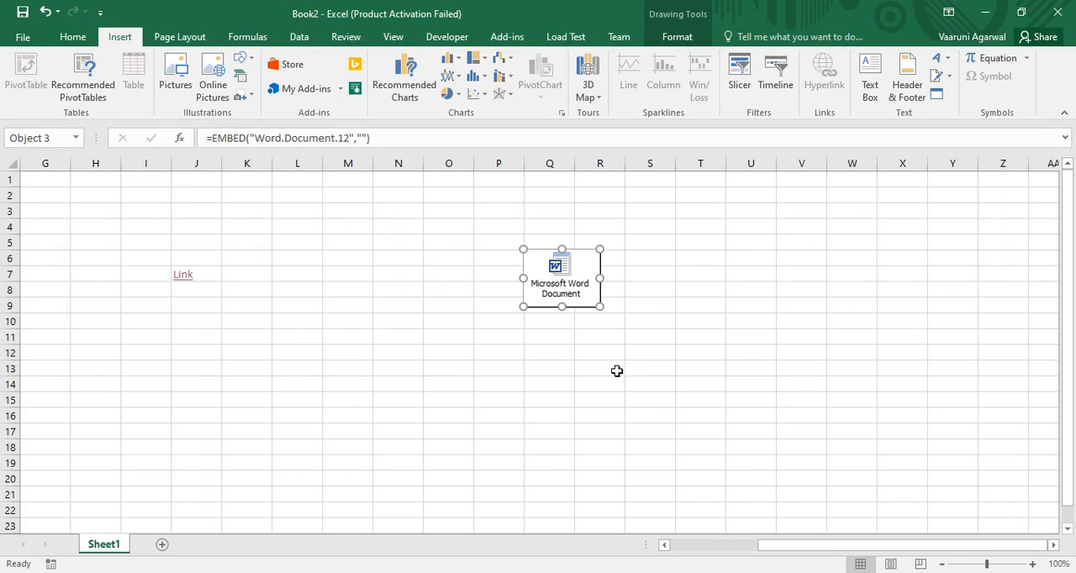
{"action": "left_click", "coordinate": [688, 309]}
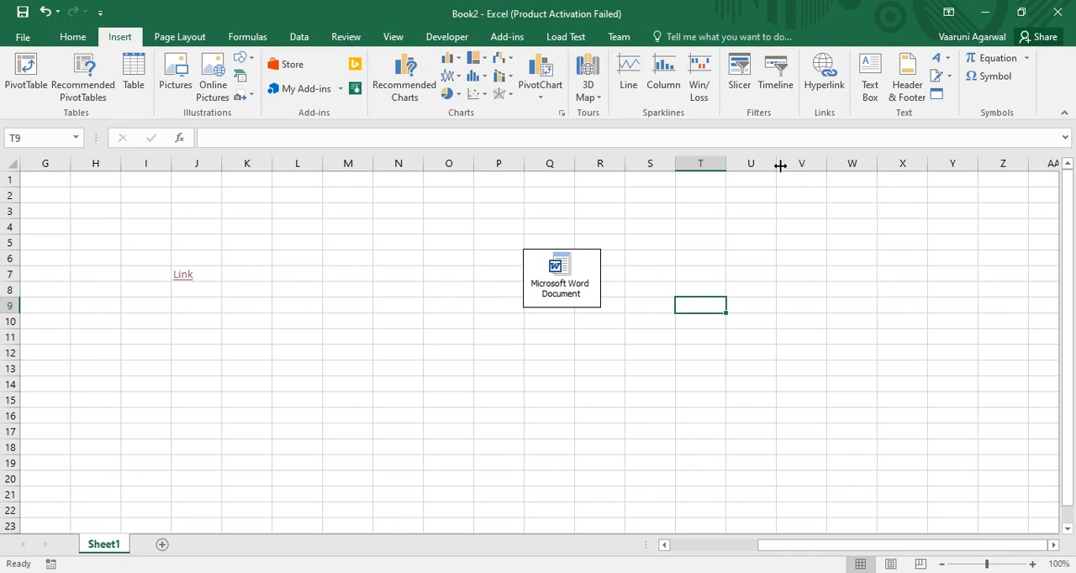
- Insert a new Microsoft Word Document object at cell T9, displayed as content rather than an icon
{"action": "left_click", "coordinate": [937, 98]}
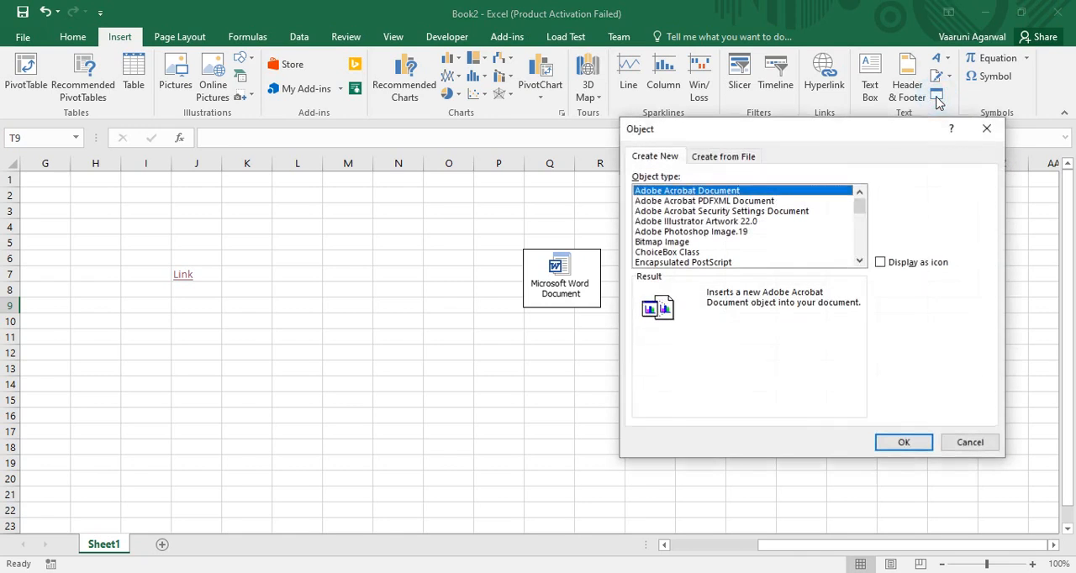
{"action": "left_click", "coordinate": [859, 208]}
{"action": "left_click_drag", "start_coordinate": [861, 213], "coordinate": [863, 242]}
{"action": "left_click", "coordinate": [704, 223]}
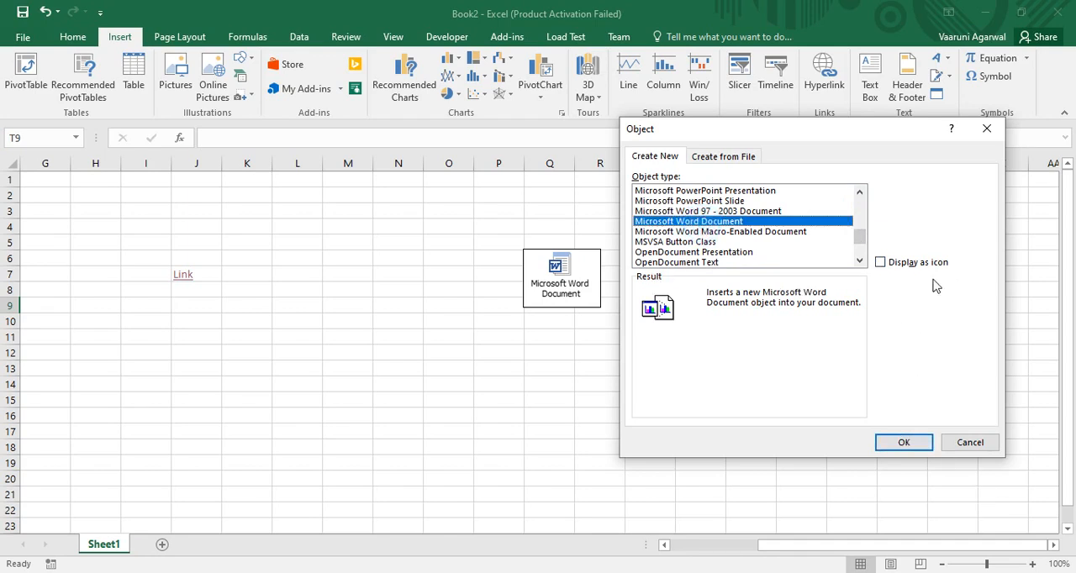
{"action": "left_click", "coordinate": [915, 448]}
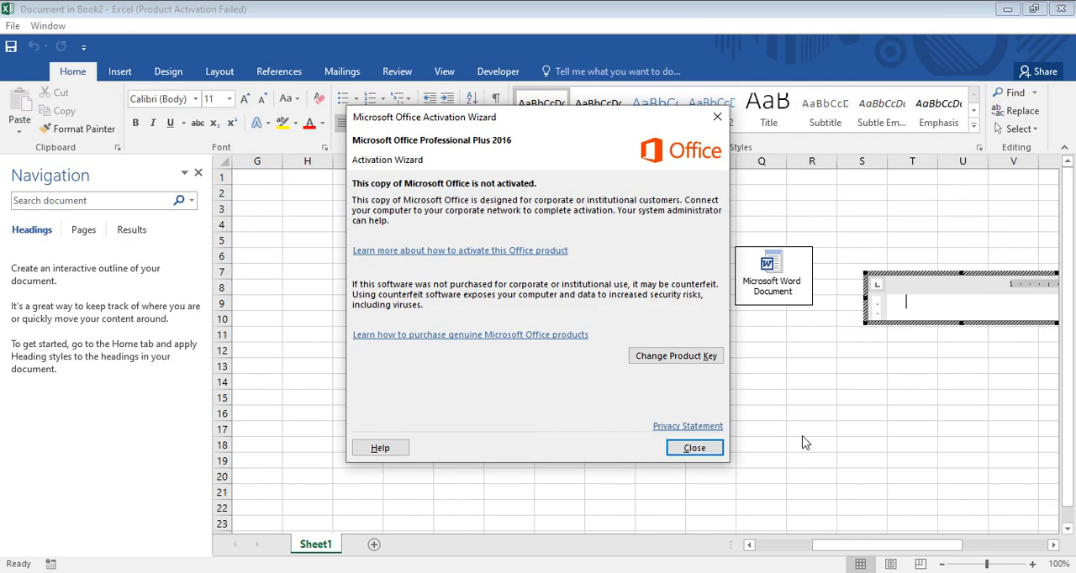
{"action": "left_click", "coordinate": [694, 448]}
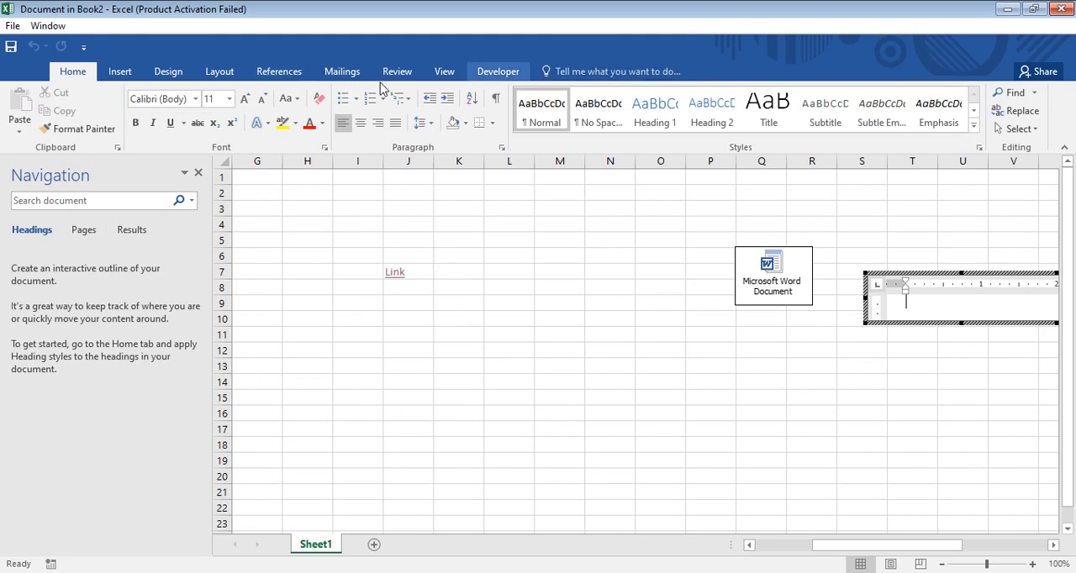
- Enlarge the embedded Word document's frame down to about row 17 and enter four lines: Kkjlkkl, Hkjhkjhkj, Hjkhkjjhkjk, Kkkklj
{"action": "left_click_drag", "start_coordinate": [849, 546], "coordinate": [937, 547]}
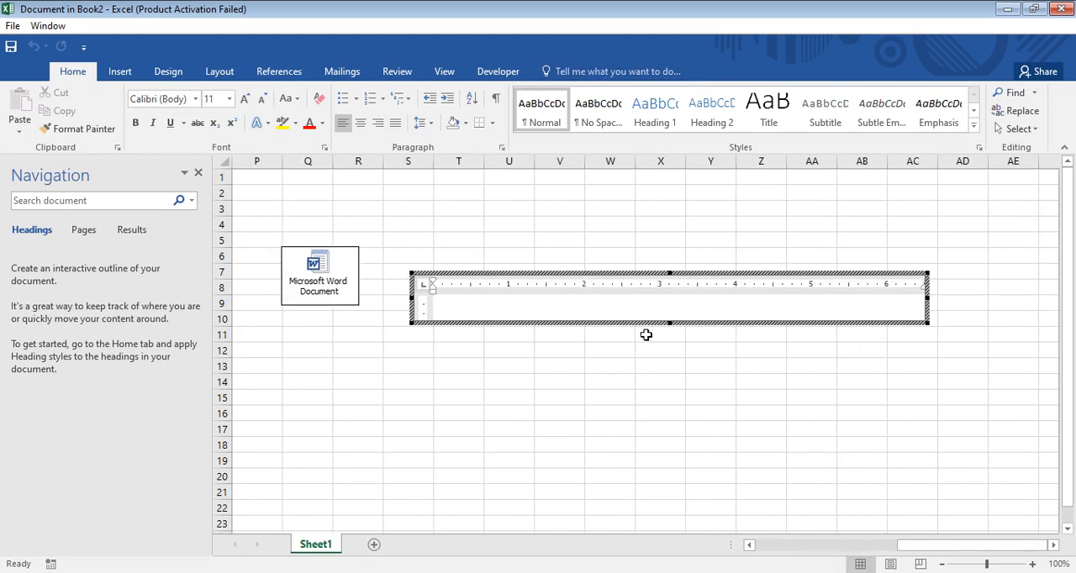
{"action": "left_click_drag", "start_coordinate": [670, 323], "coordinate": [669, 432]}
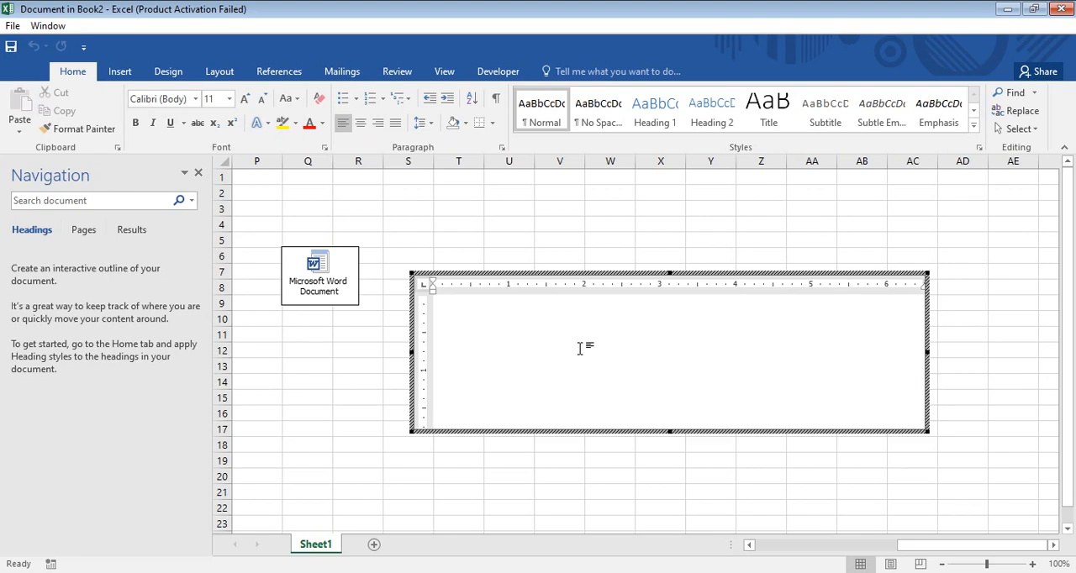
{"action": "type", "text": "kkjlkkl"}
{"action": "key", "text": "Return"}
{"action": "type", "text": "hkjhkjhkj"}
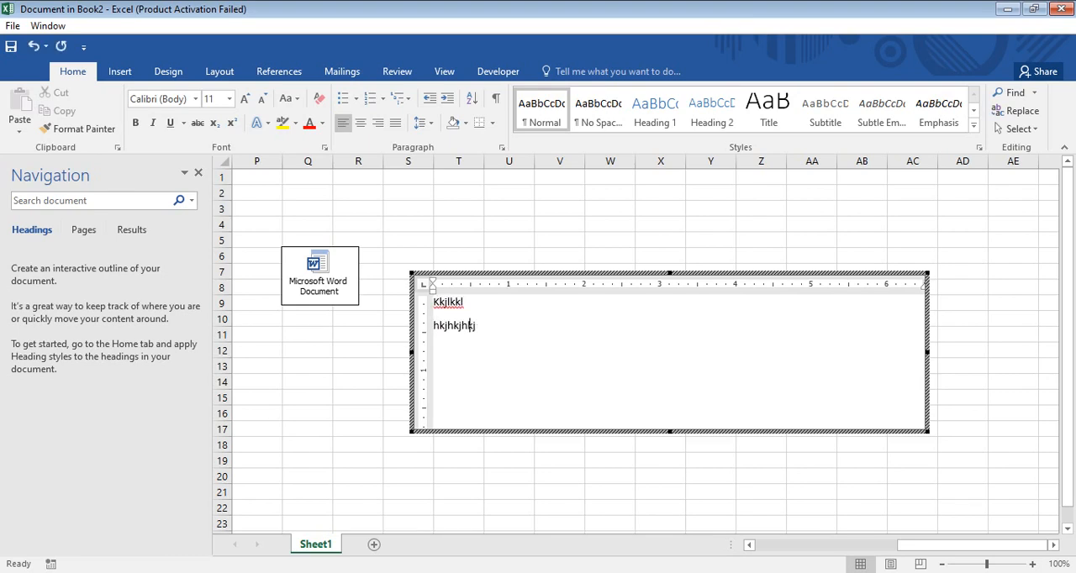
{"action": "key", "text": "Return"}
{"action": "type", "text": "hjkhkjjhkjk"}
{"action": "key", "text": "Return"}
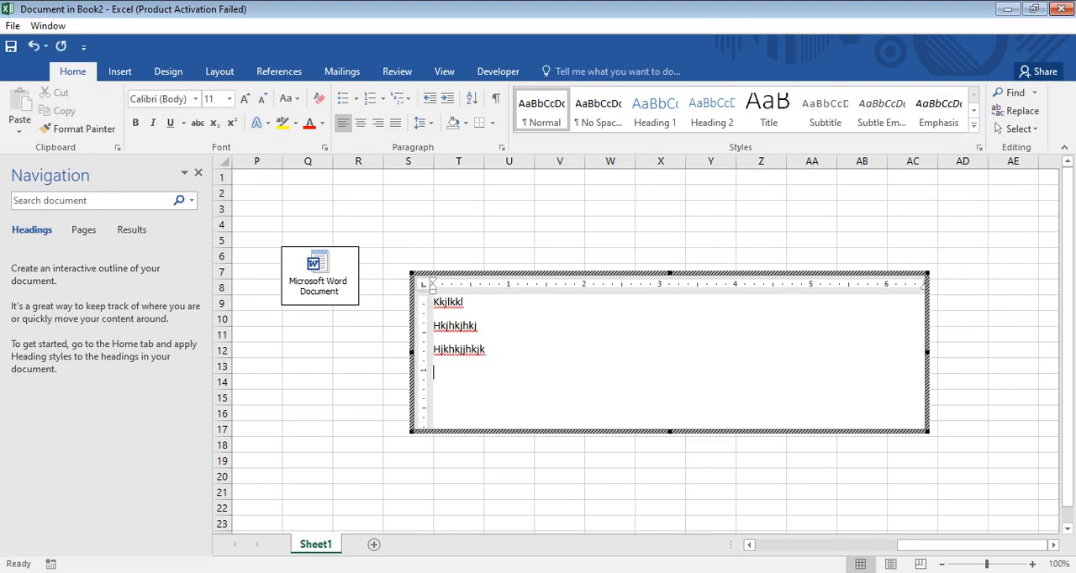
{"action": "type", "text": "kkklj"}
{"action": "key", "text": "Return"}
{"action": "left_click", "coordinate": [627, 232]}
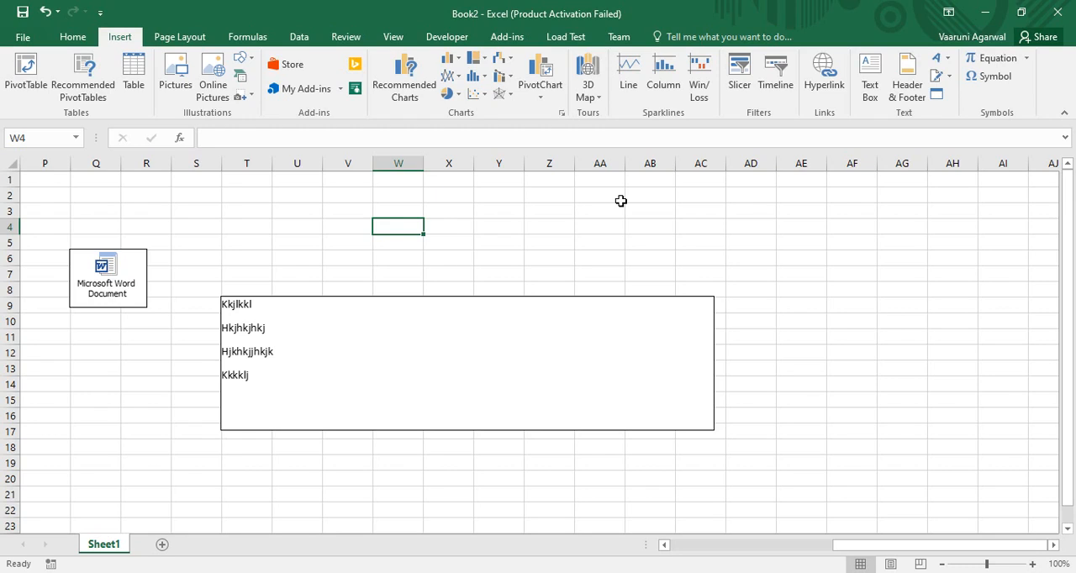
- Insert a new Microsoft PowerPoint 97-2003 Presentation object at cell W4
{"action": "left_click", "coordinate": [937, 94]}
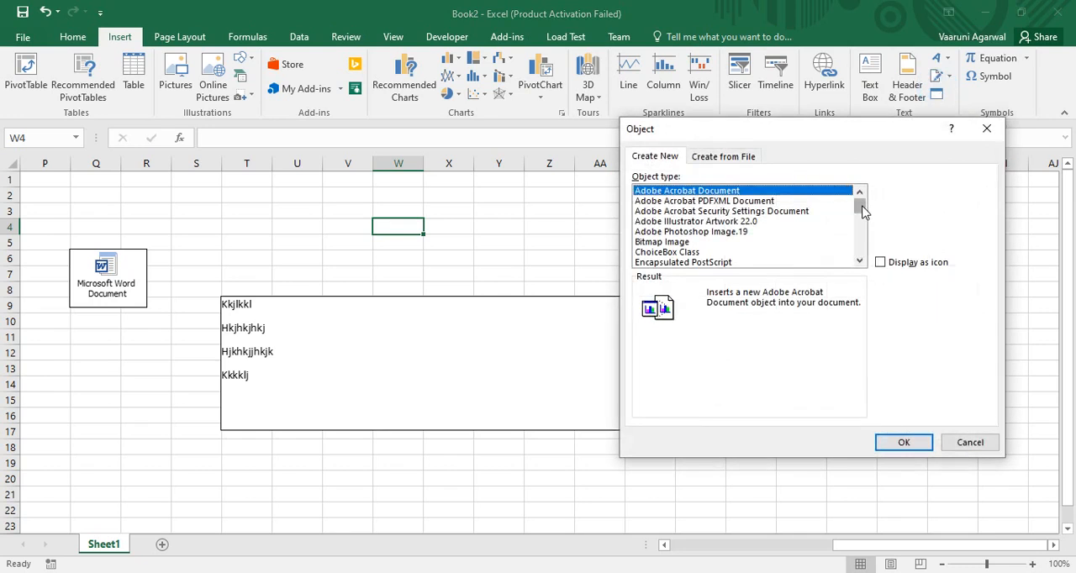
{"action": "left_click_drag", "start_coordinate": [860, 202], "coordinate": [869, 225]}
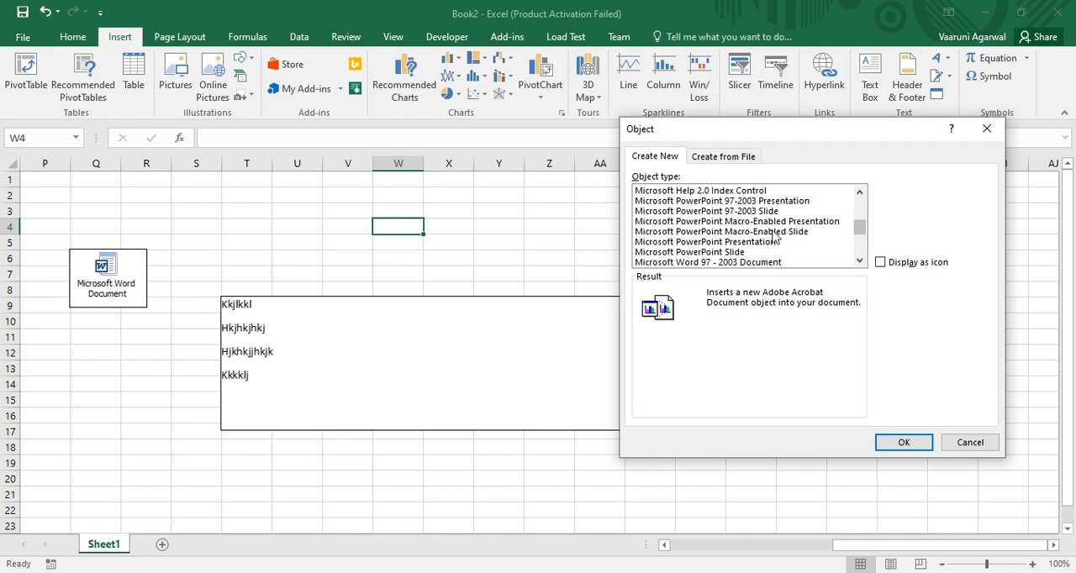
{"action": "left_click", "coordinate": [767, 202]}
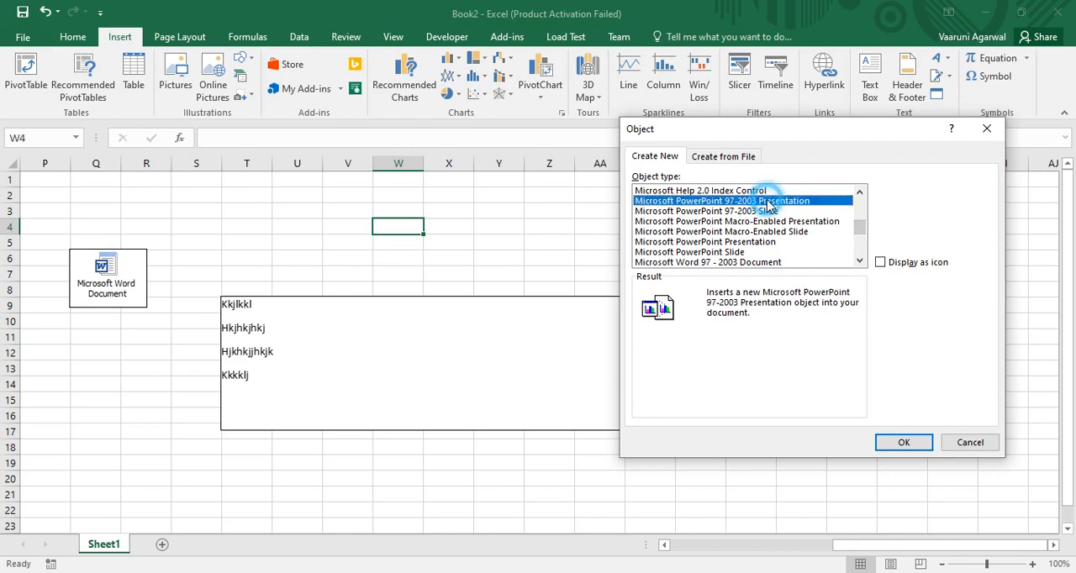
{"action": "left_click", "coordinate": [913, 443]}
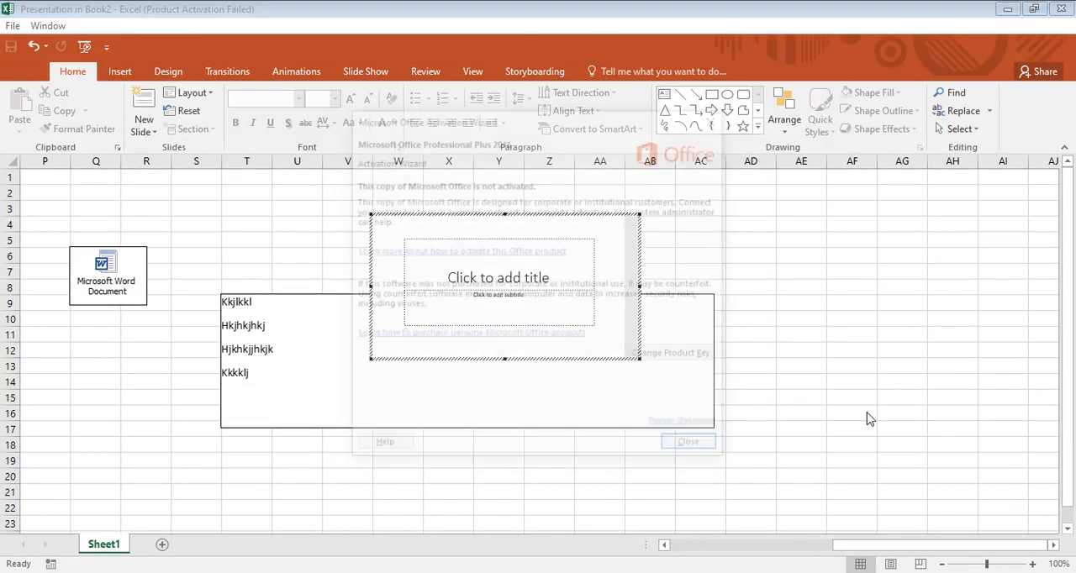
{"action": "left_click", "coordinate": [706, 446]}
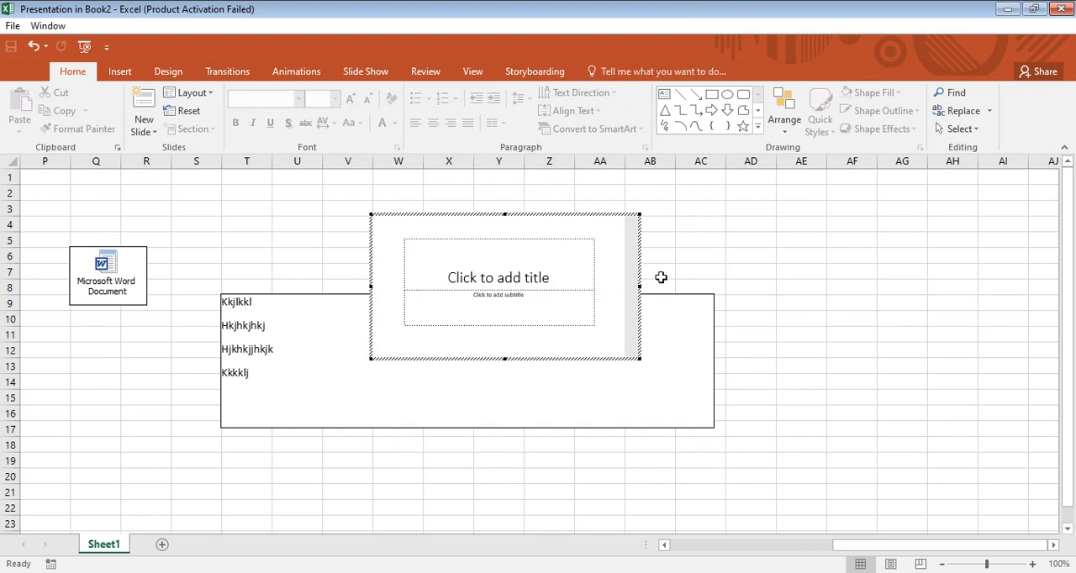
- Enter Slide as the title of the embedded presentation's slide and return to the worksheet
{"action": "left_click", "coordinate": [509, 277]}
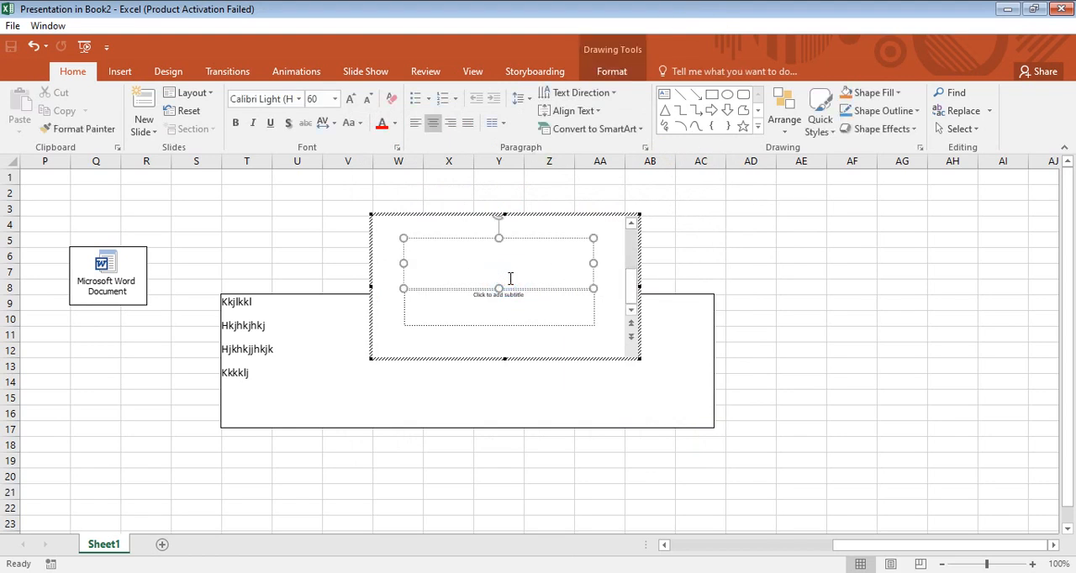
{"action": "type", "text": "Slide"}
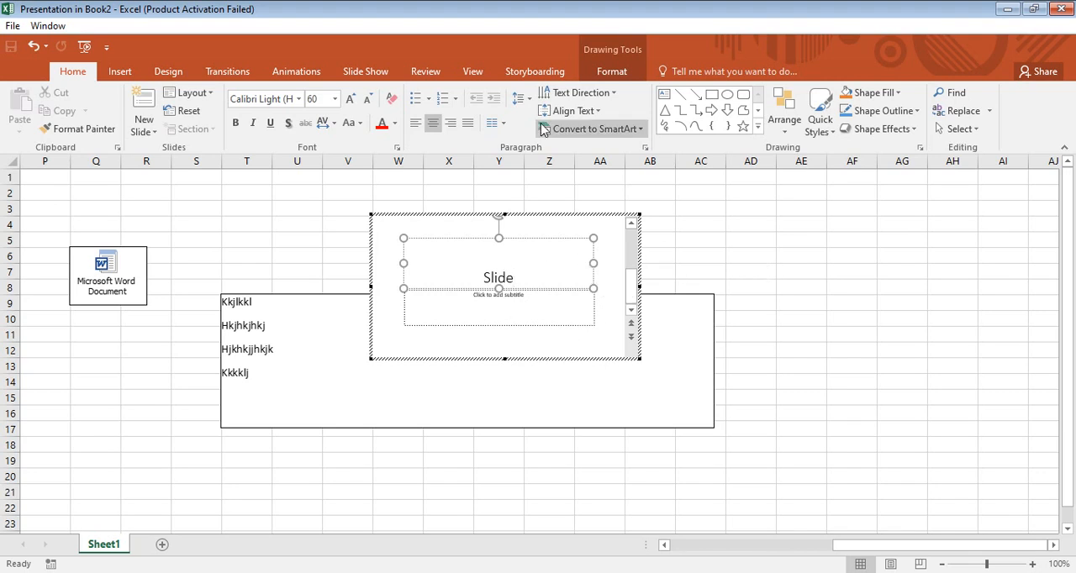
{"action": "left_click", "coordinate": [781, 230]}
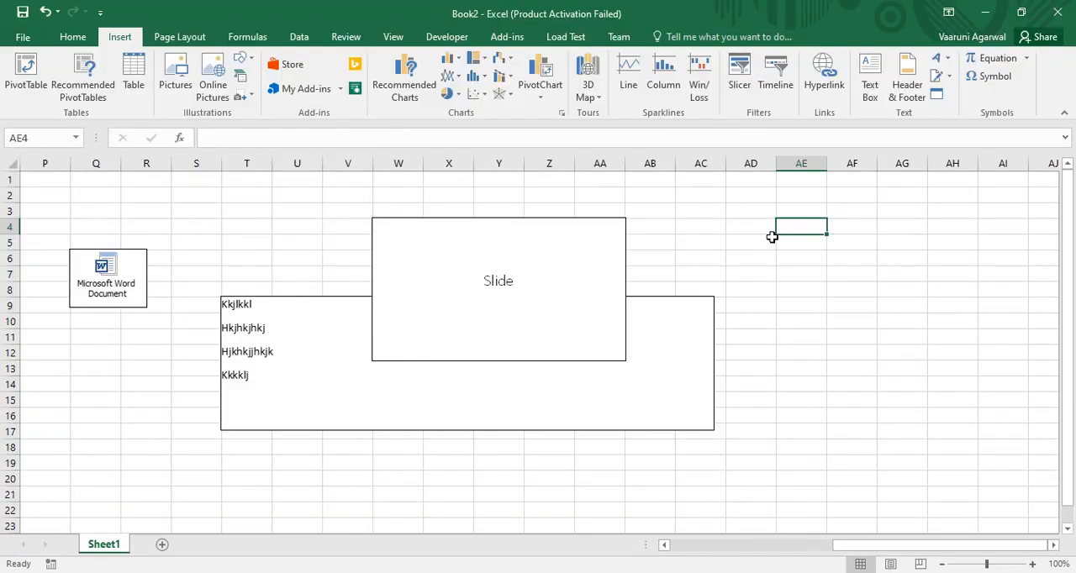
- Move the embedded slide object to the right, to about columns AD through AH, clear of the Word document
{"action": "left_click", "coordinate": [567, 228]}
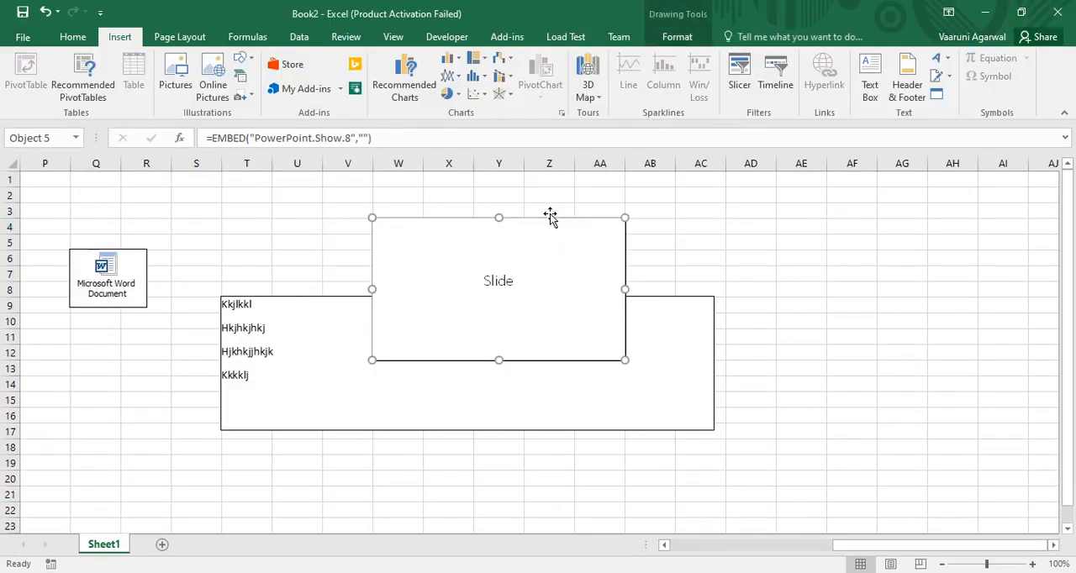
{"action": "left_click_drag", "start_coordinate": [568, 219], "coordinate": [901, 233]}
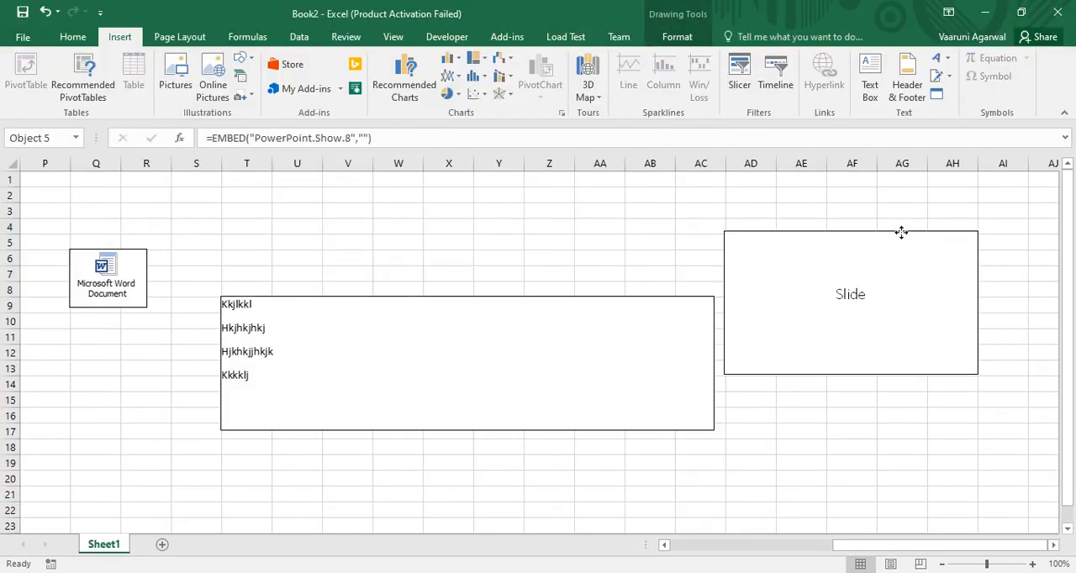
{"action": "left_click", "coordinate": [871, 459]}
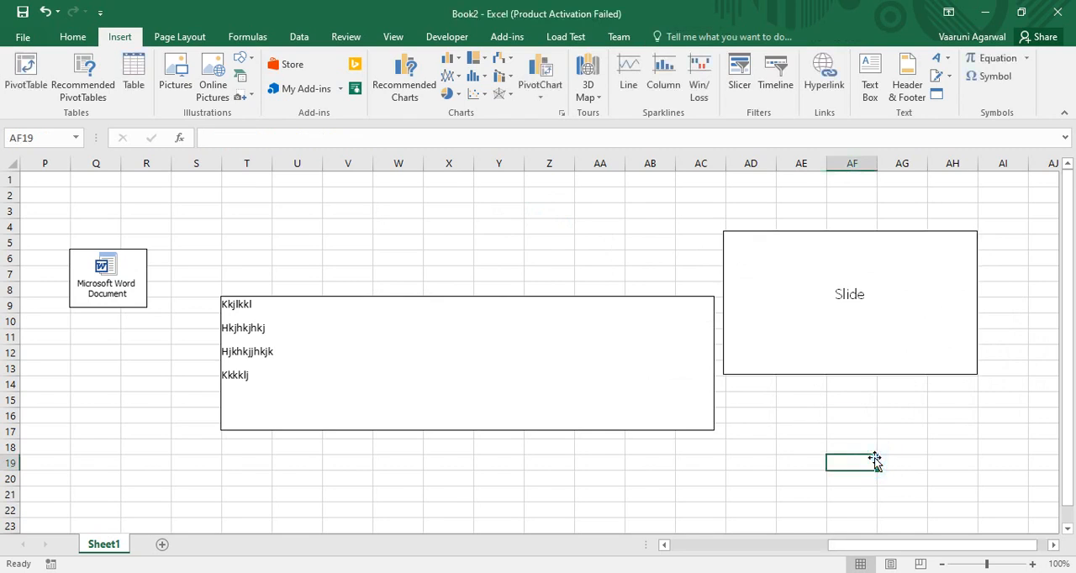